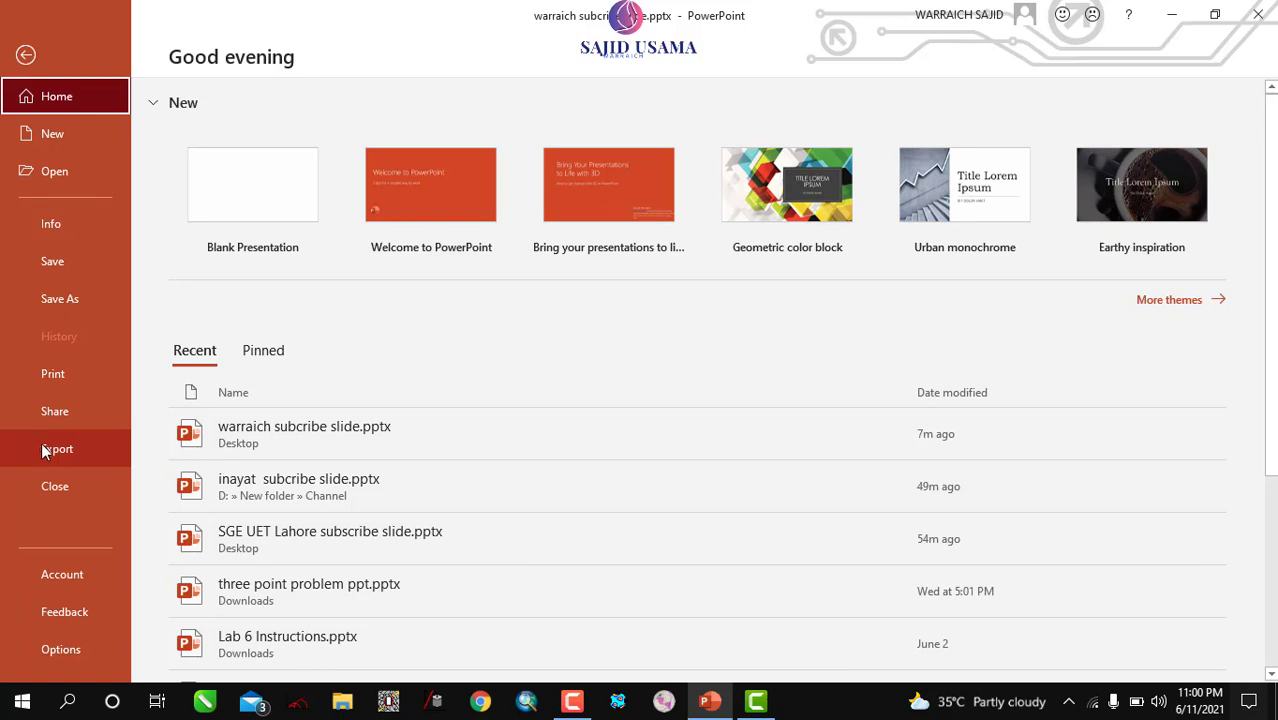
Step: Start exporting the presentation as a Full HD (1080p) MPEG-4 video and choose the Desktop as its save location
left_click(55, 448)
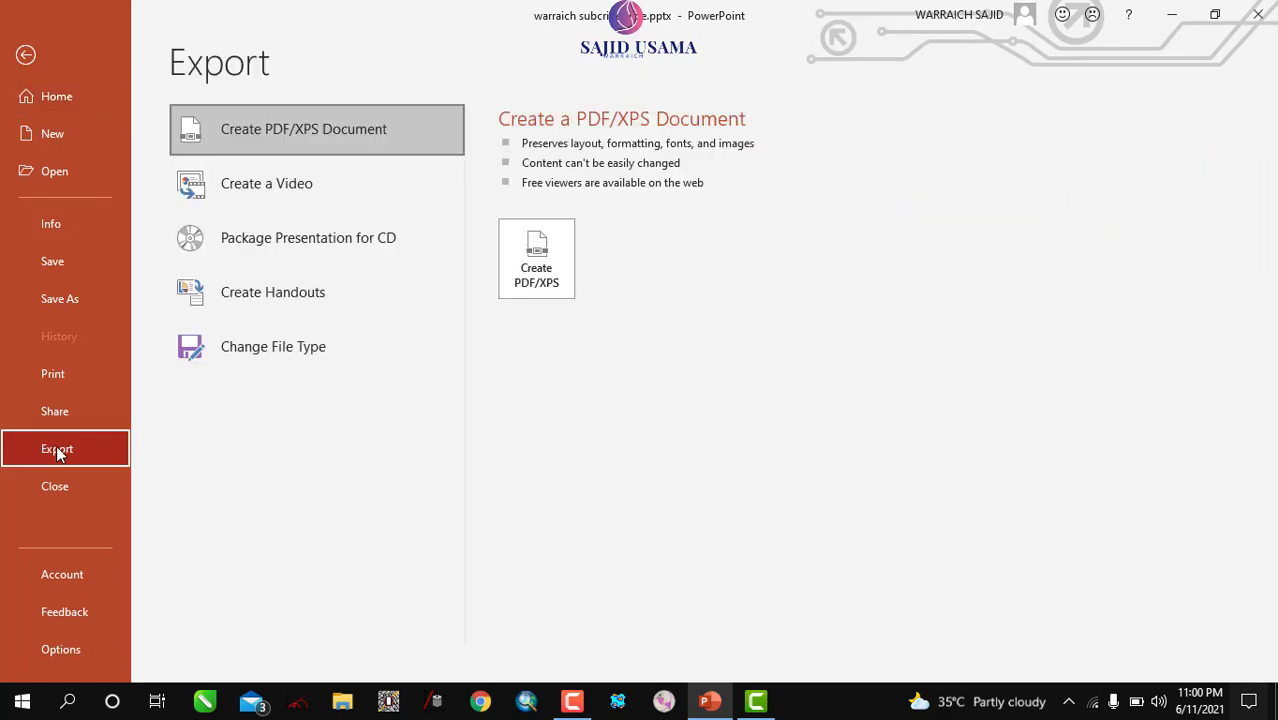
left_click(297, 195)
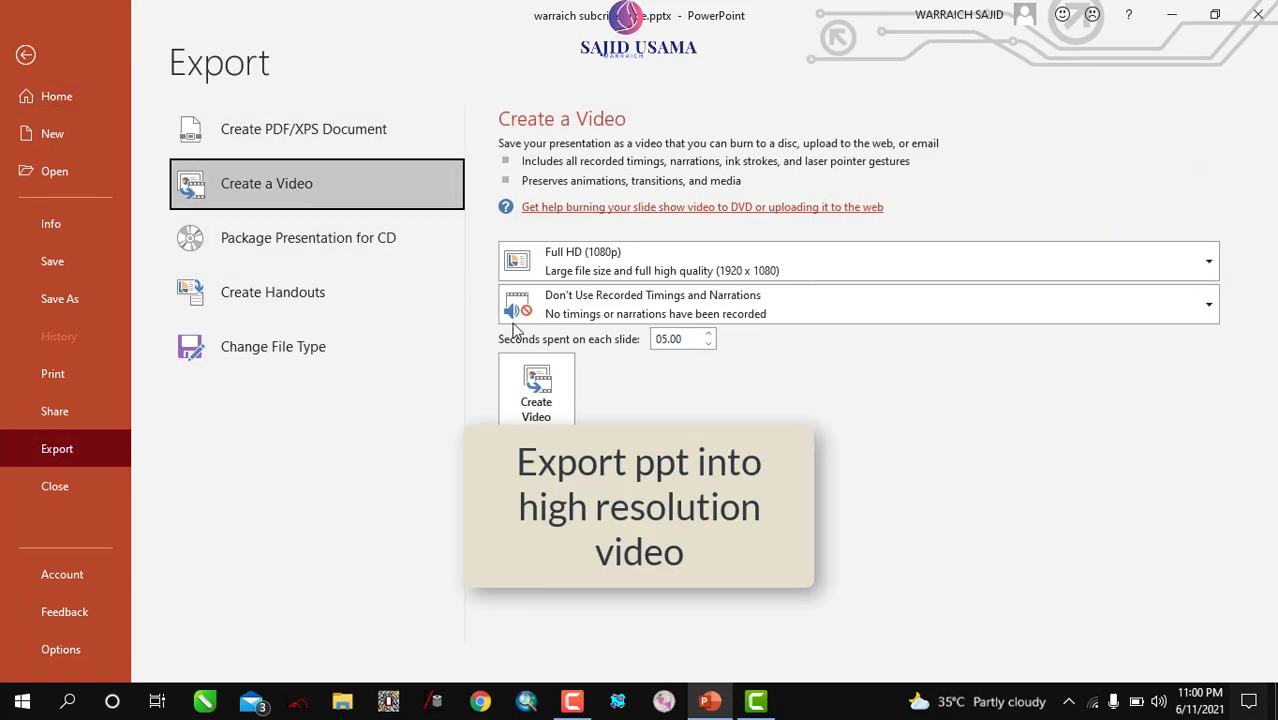
left_click(534, 393)
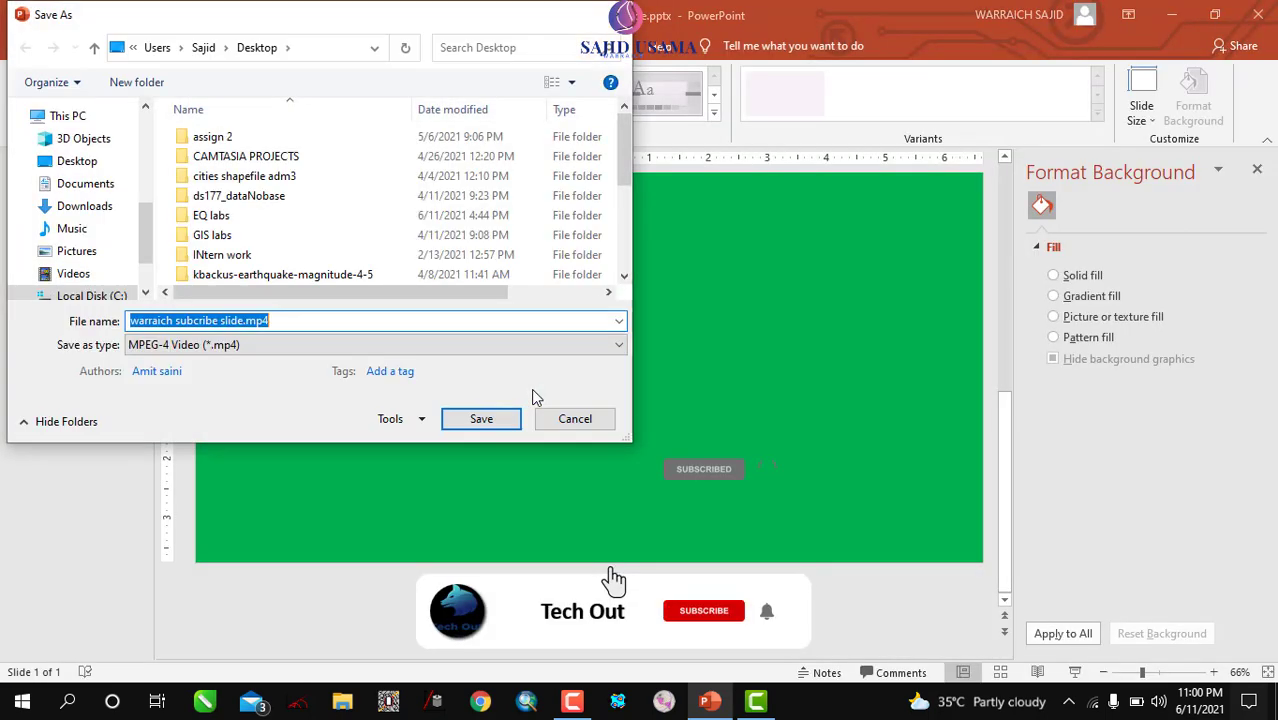
left_click(78, 162)
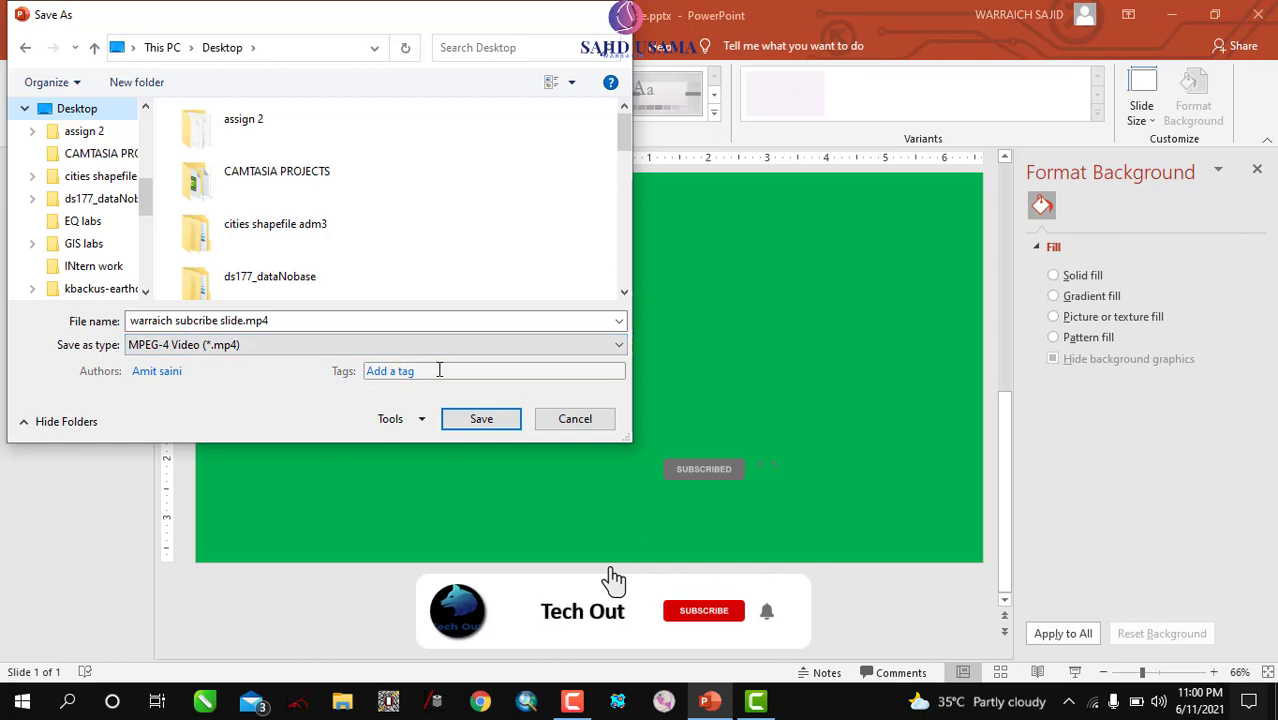
Step: Name the exported video "tech out subcribe slide.mp4" and save it
left_click(175, 322)
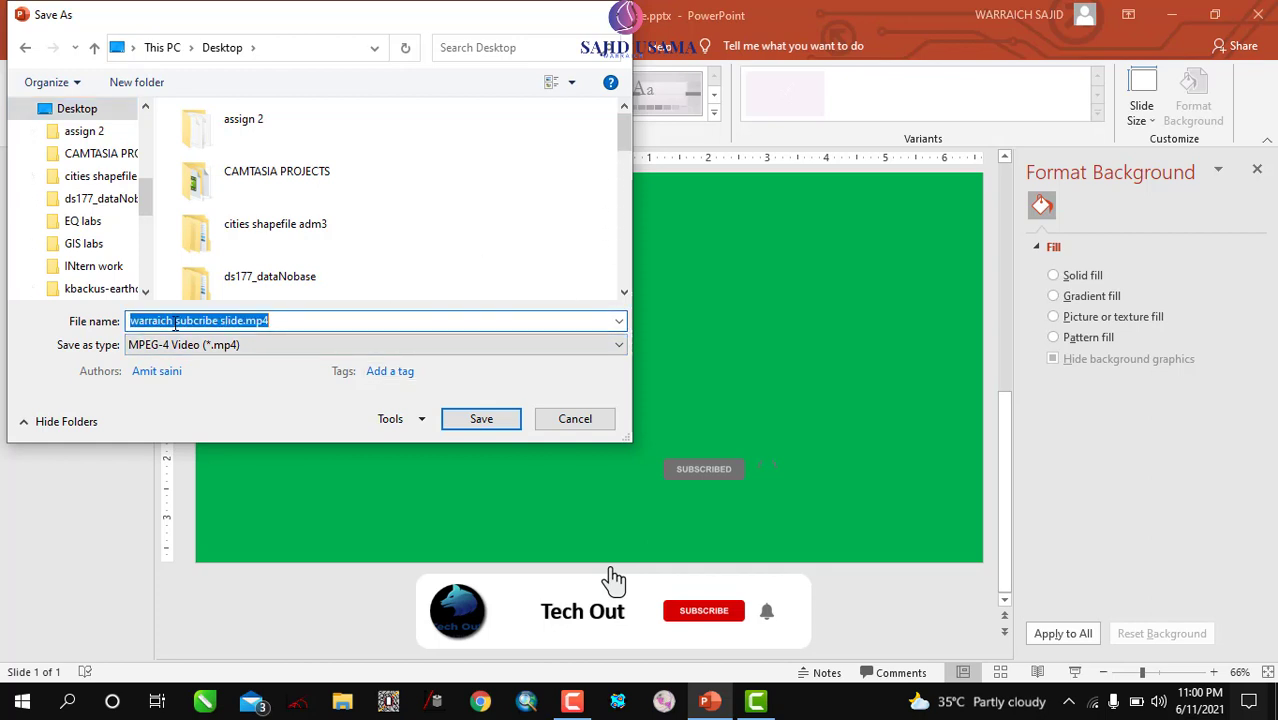
left_click(175, 322)
key("BackSpace")
key("BackSpace")
key("BackSpace")
key("BackSpace")
key("BackSpace")
key("BackSpace")
key("BackSpace")
key("BackSpace")
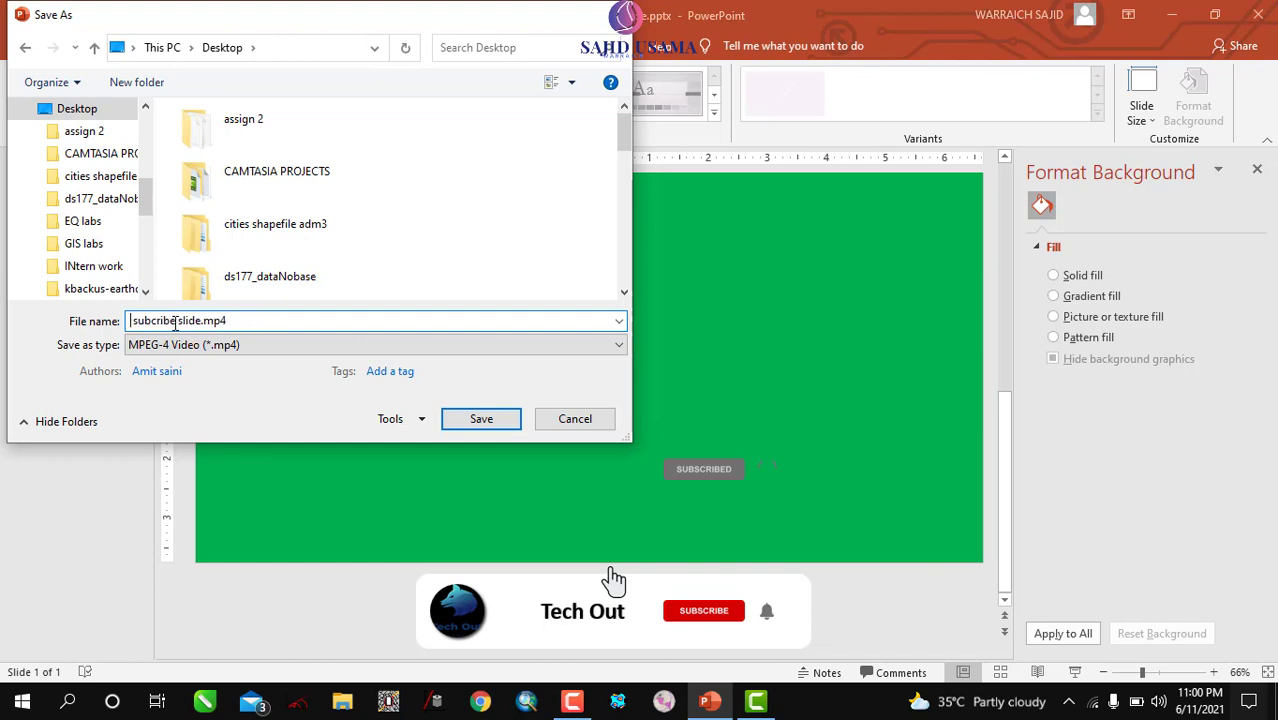
type("tech out")
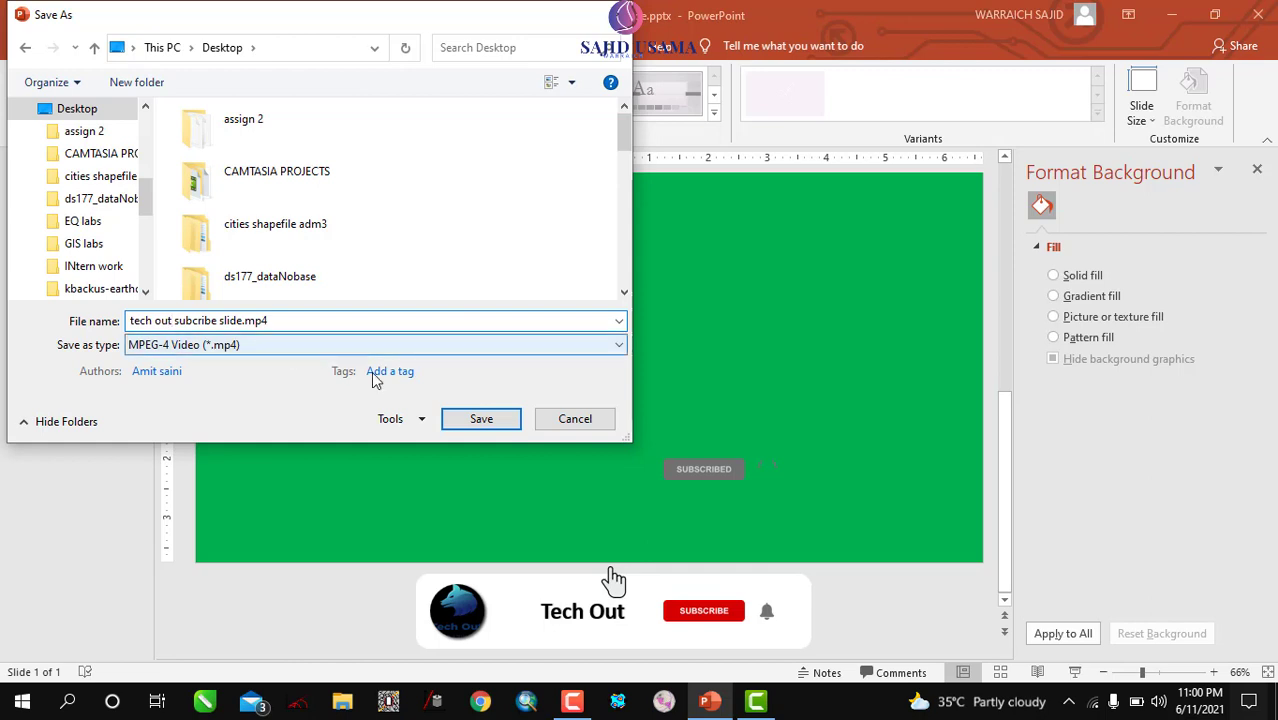
left_click(488, 422)
left_click(488, 421)
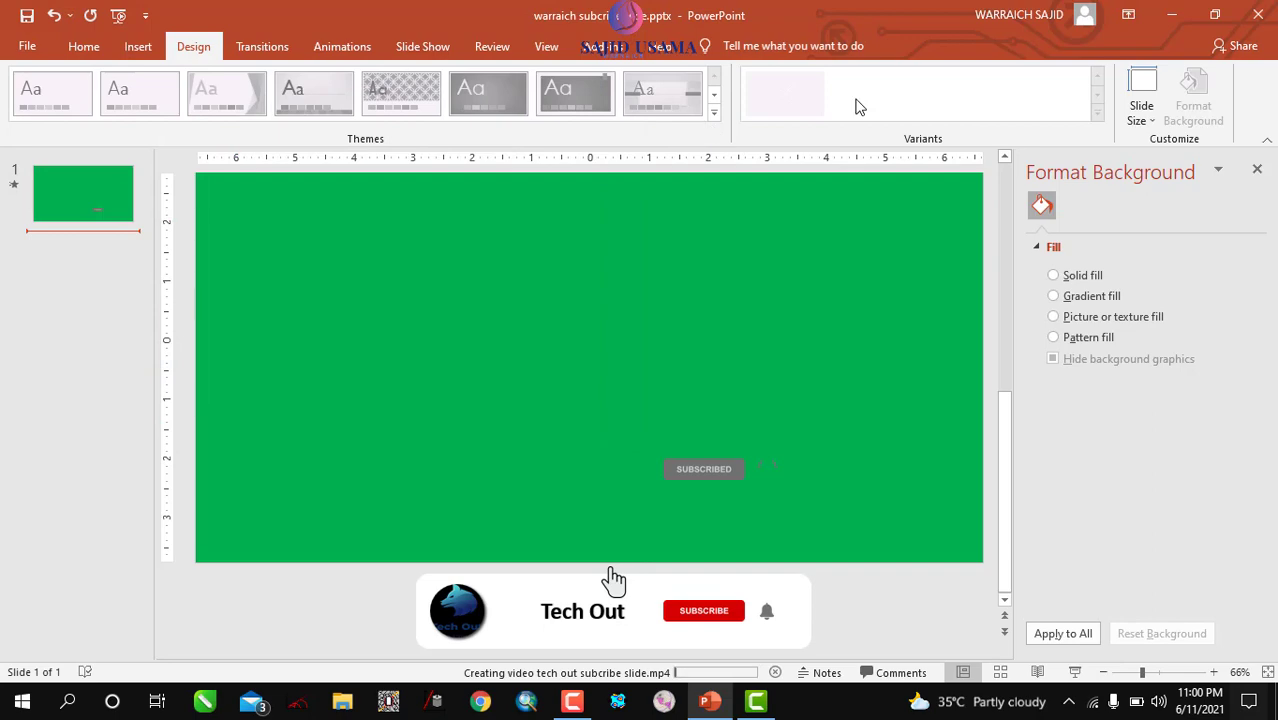
Step: Try to play tech out subcribe slide.mp4 from the desktop in VLC and close the player
left_click(1175, 18)
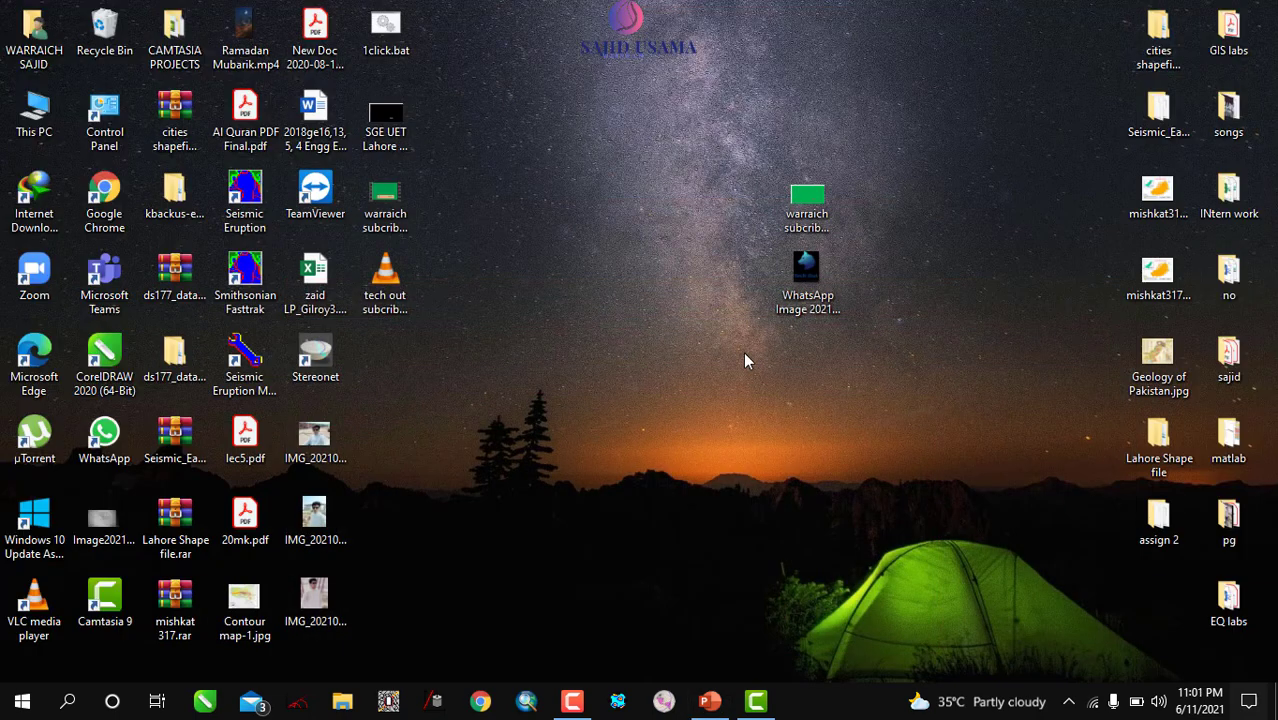
double_click(395, 287)
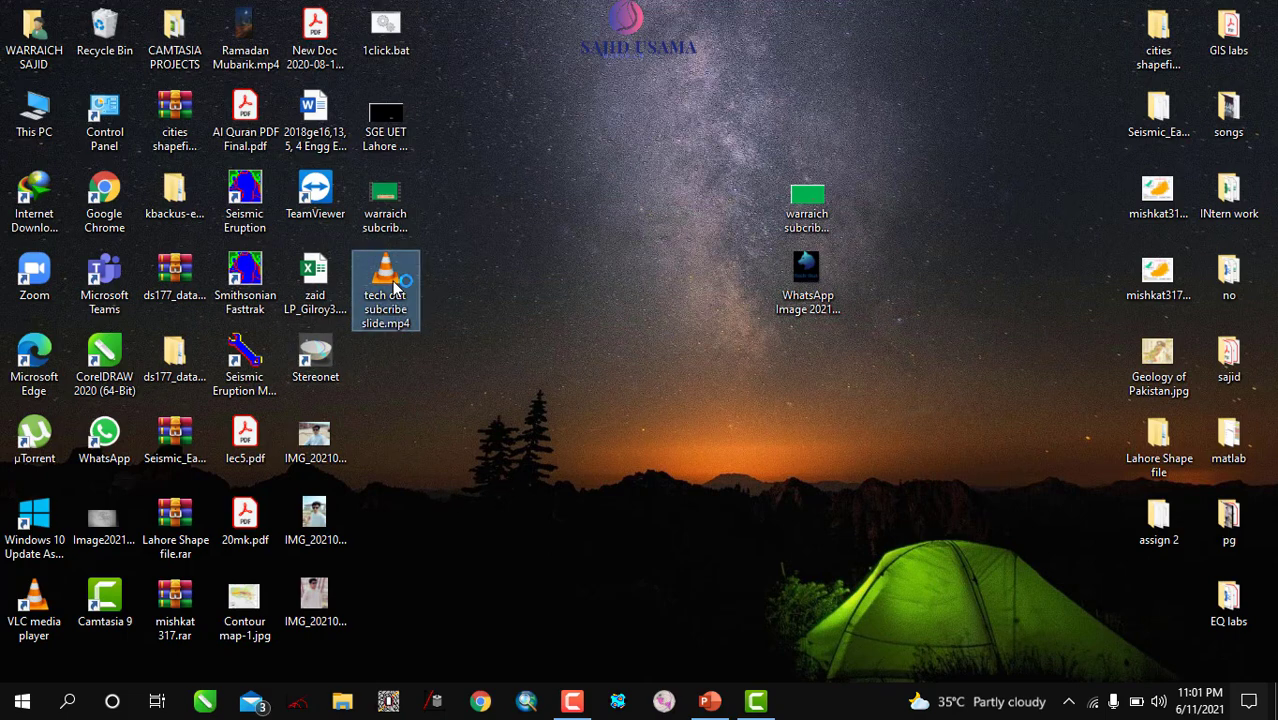
left_click(709, 701)
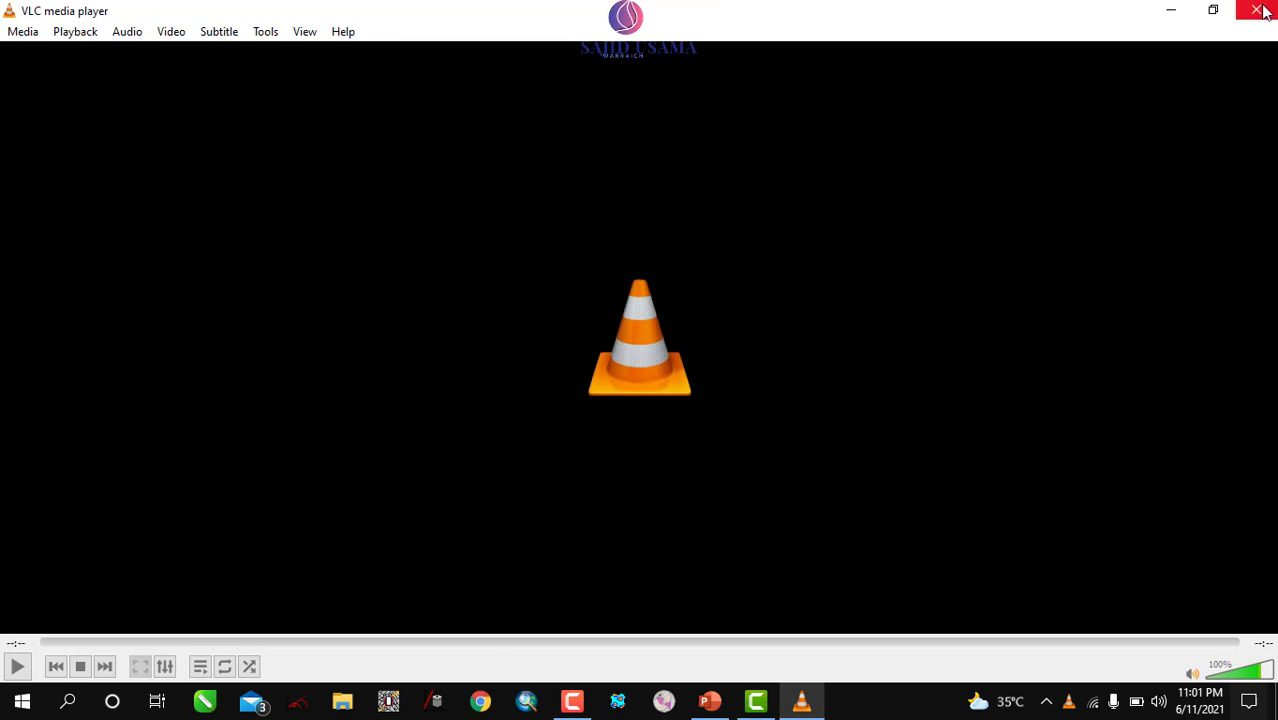
left_click(1268, 9)
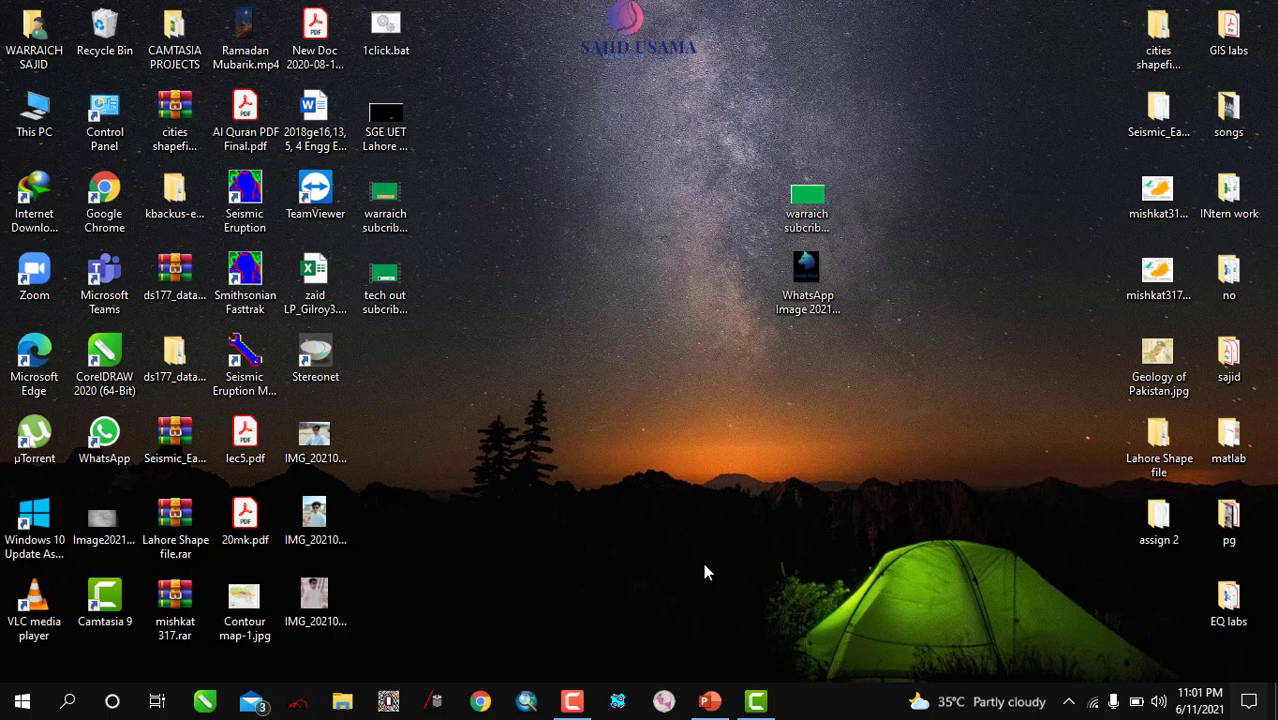
Step: Switch to Camtasia and import tech out subcribe slide.mp4 from the Desktop into the Media Bin
left_click(758, 700)
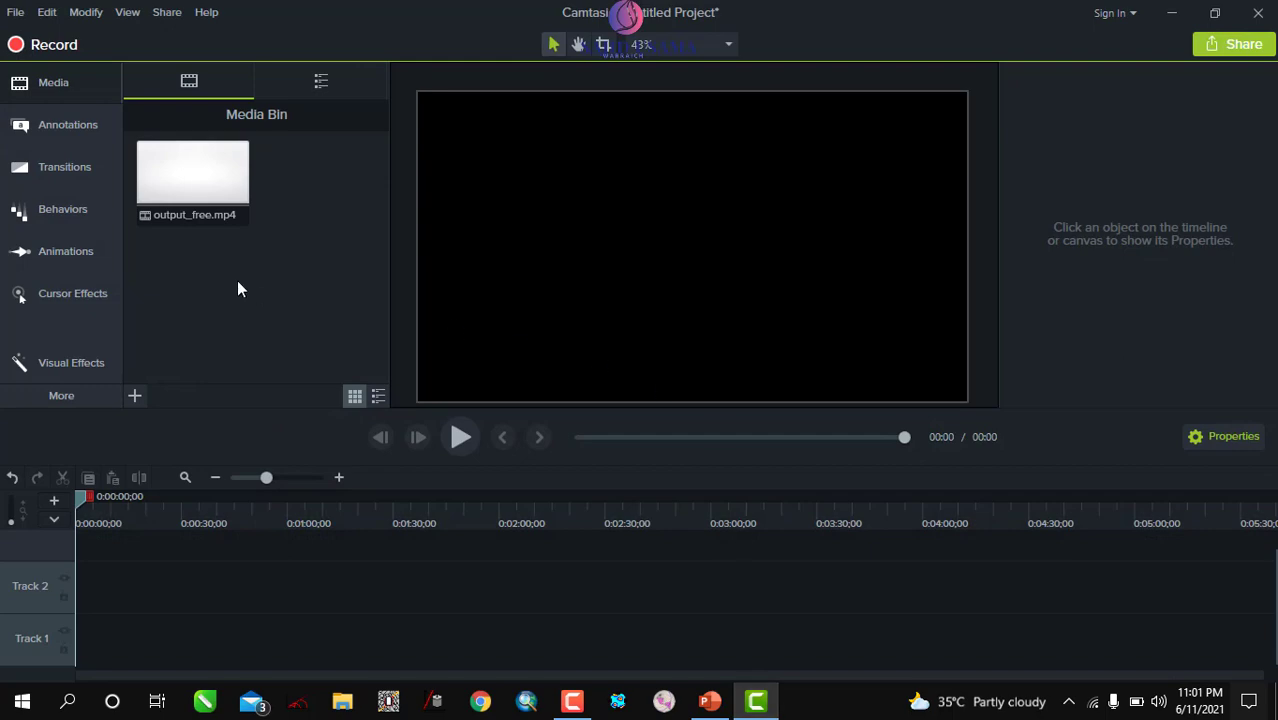
left_click(135, 395)
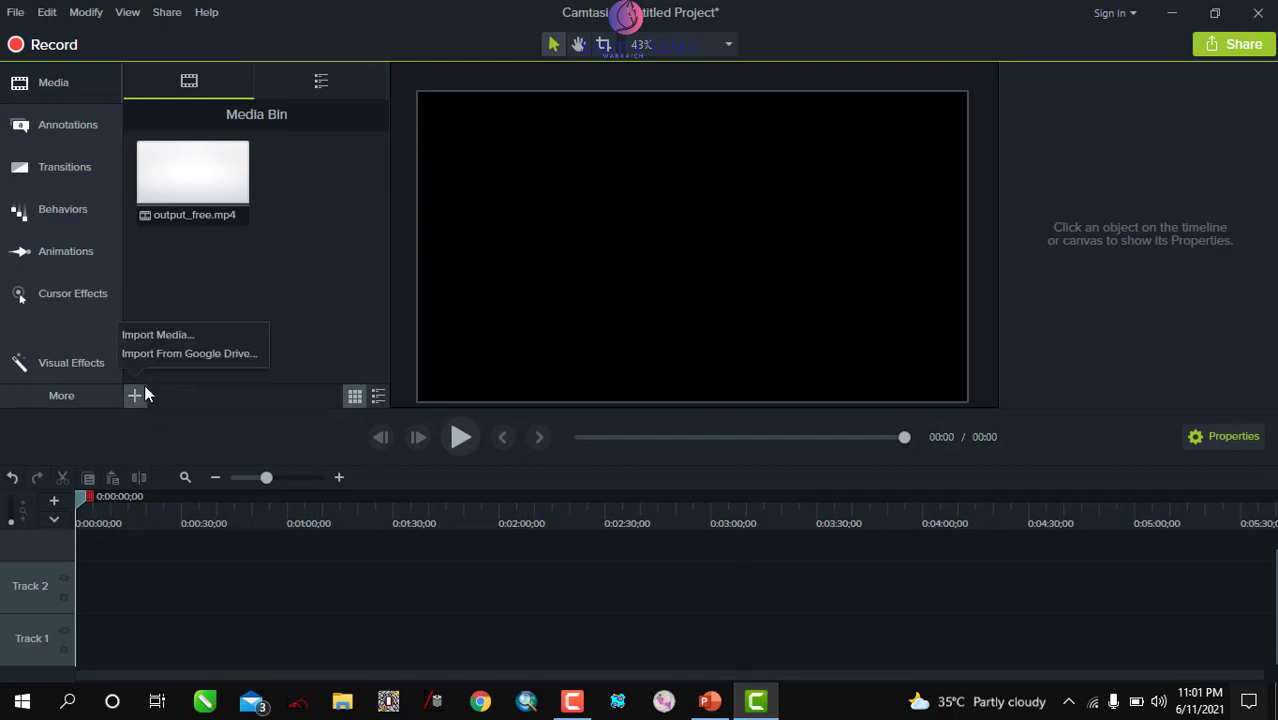
left_click(160, 335)
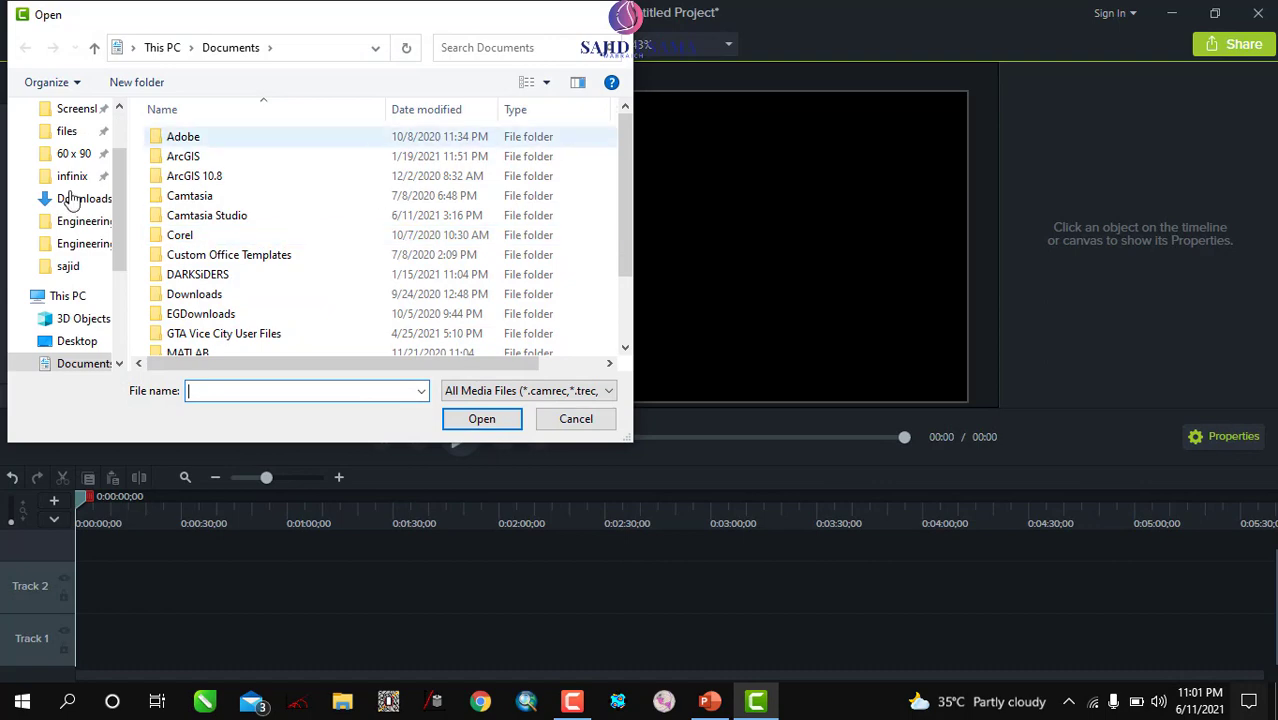
left_click(80, 340)
left_click_drag(620, 161, 622, 323)
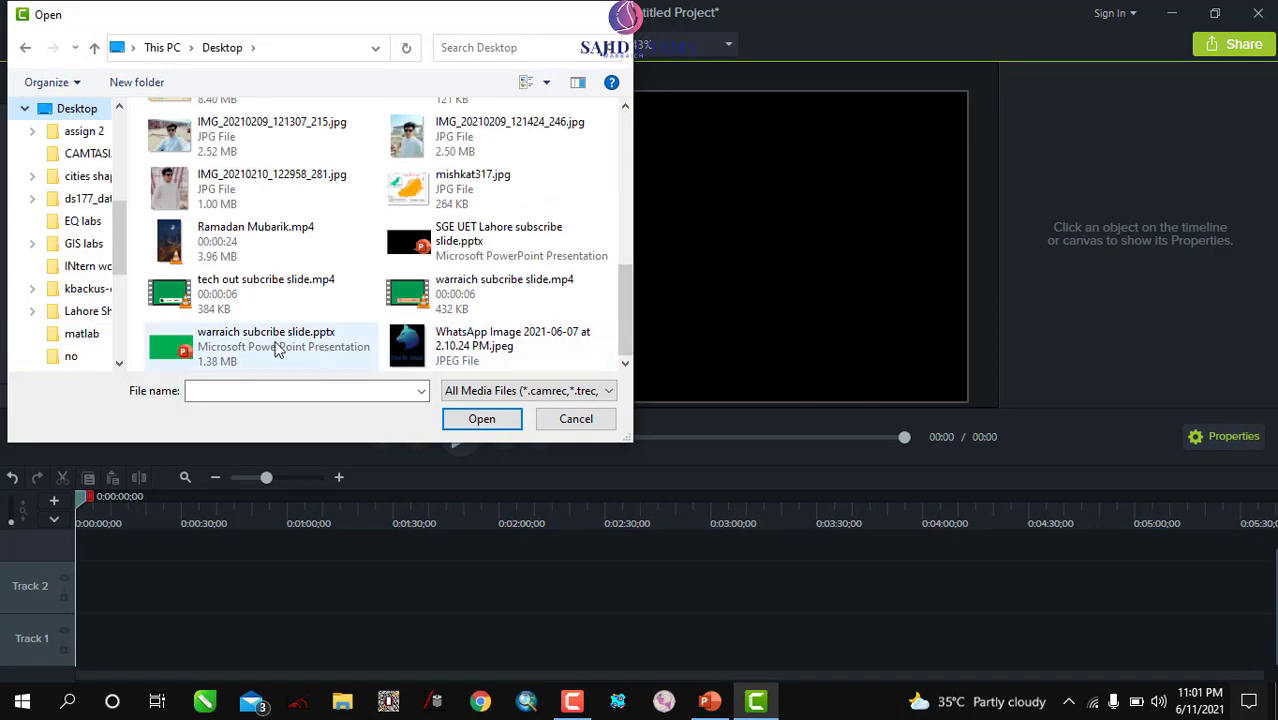
left_click(230, 290)
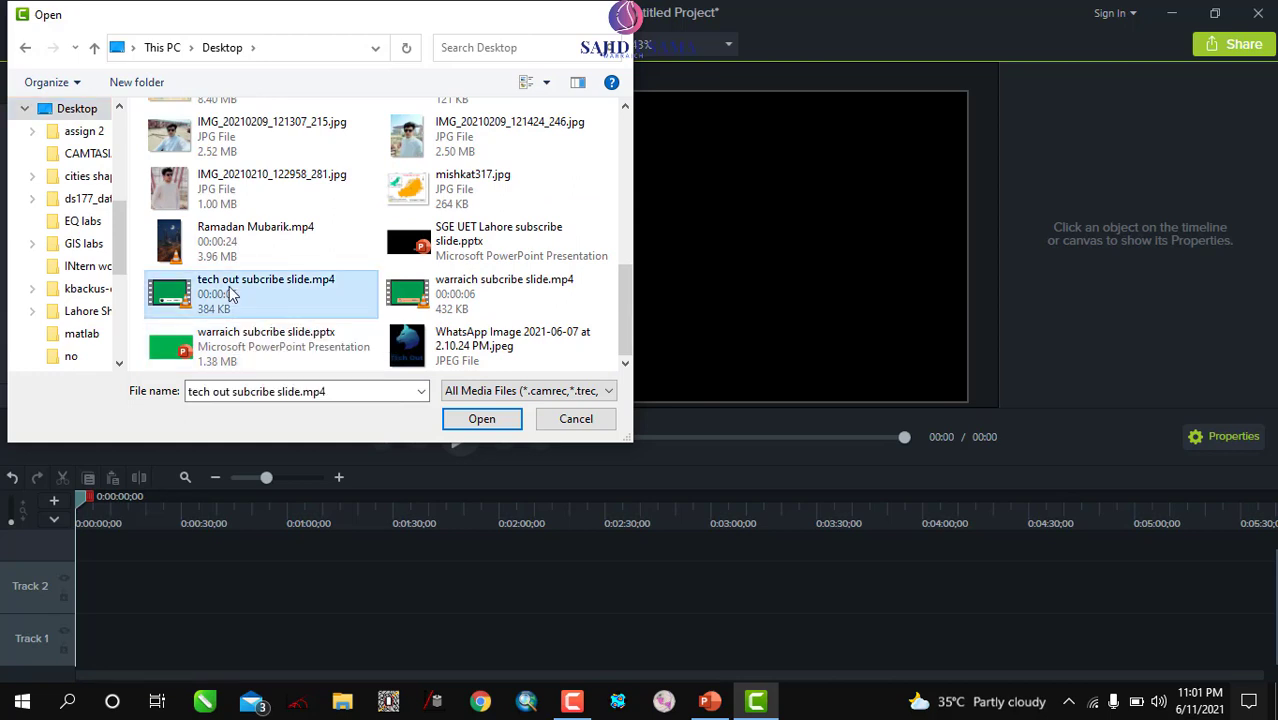
left_click(482, 419)
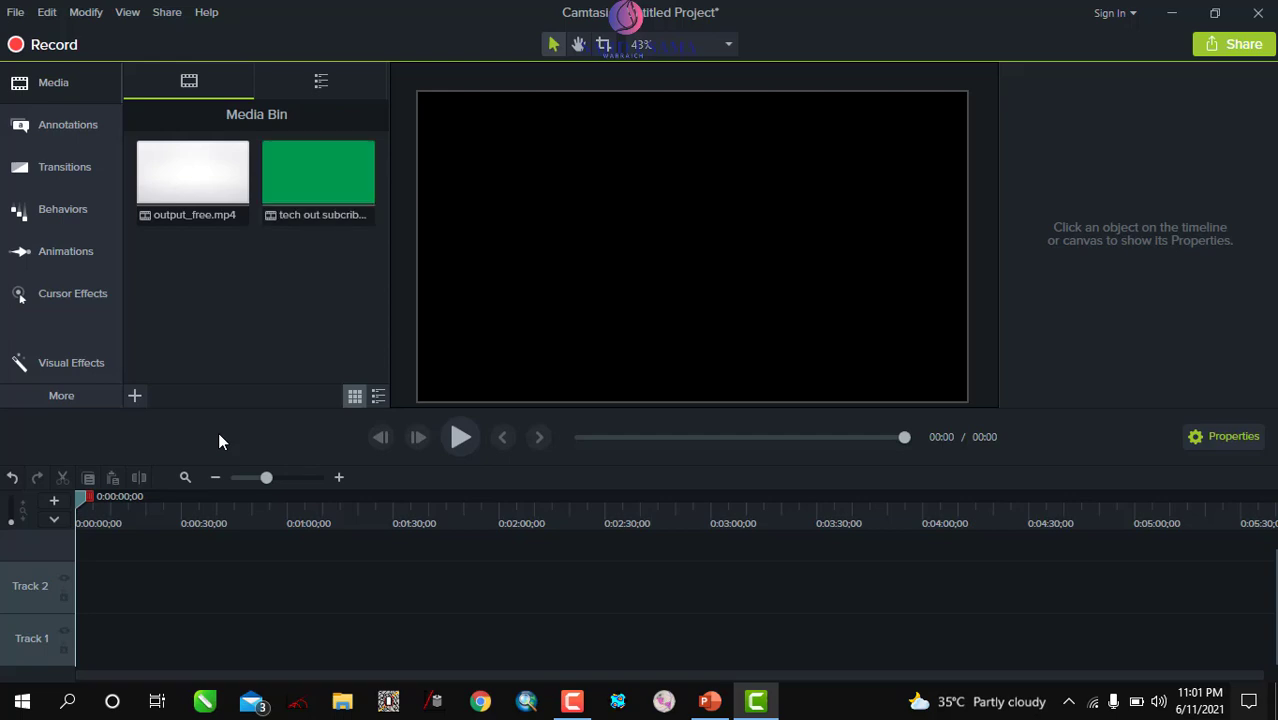
Step: Place output_free.mp4 on Track 1 and the tech out subscribe clip on Track 2, both starting at 0:00, and play the result
left_click_drag(201, 179, 76, 640)
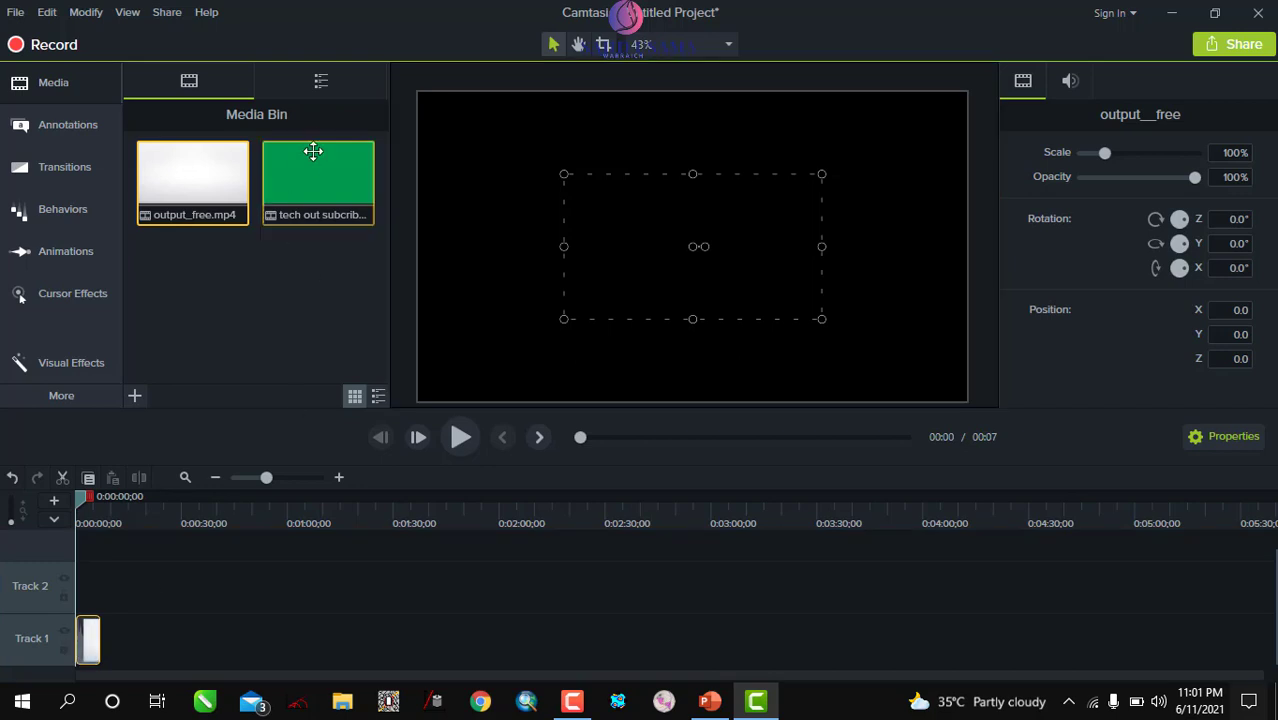
left_click_drag(322, 163, 67, 598)
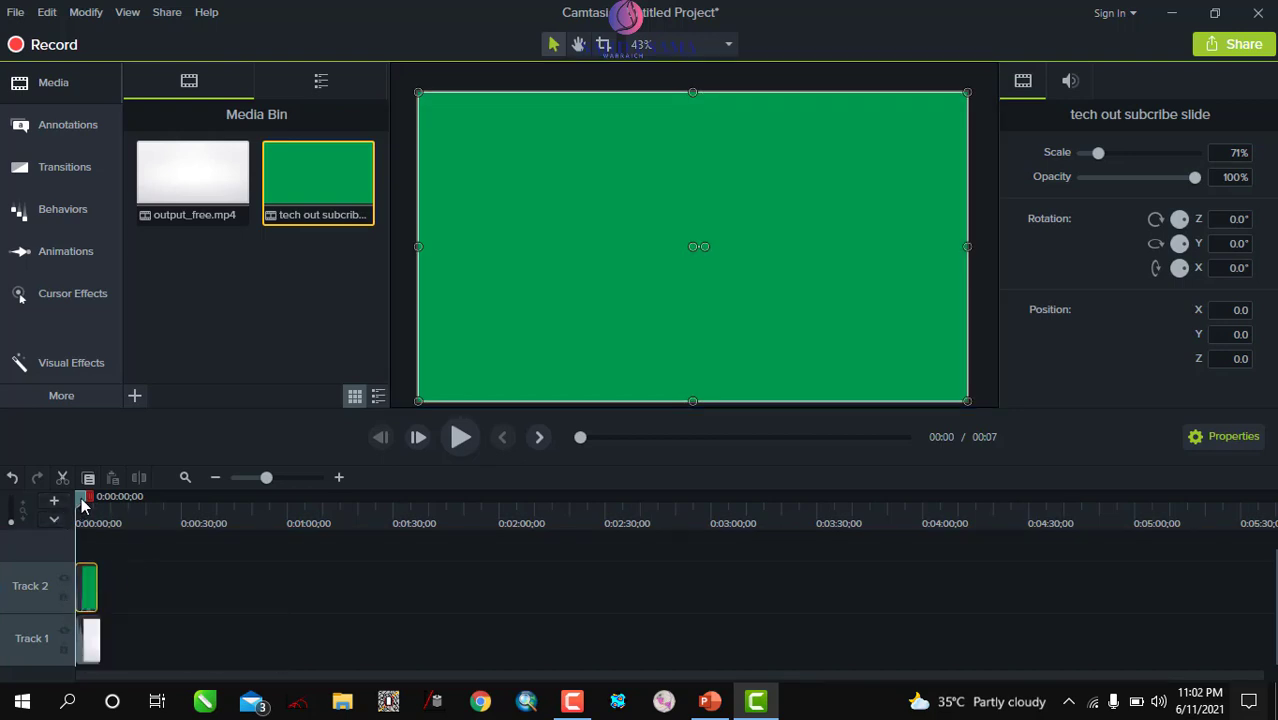
left_click(460, 437)
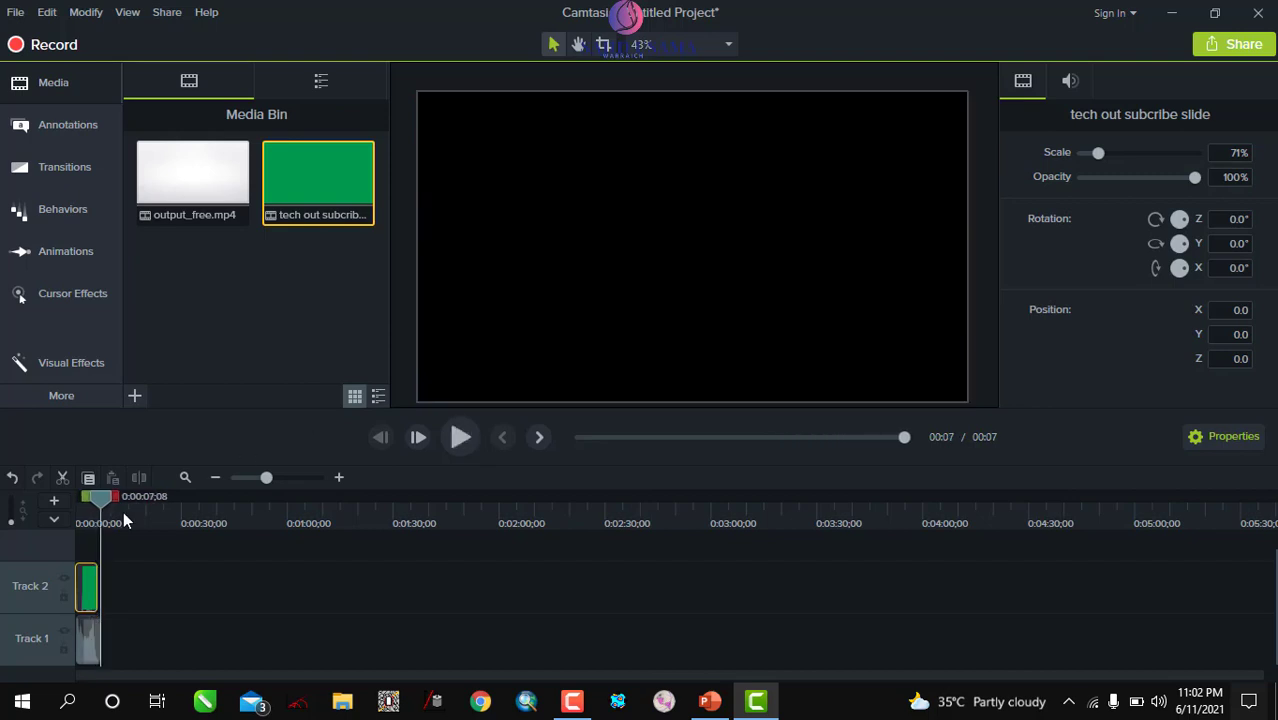
Step: Apply the Remove a Color visual effect to the green-screen subscribe clip on Track 2
left_click(88, 640)
left_click(87, 362)
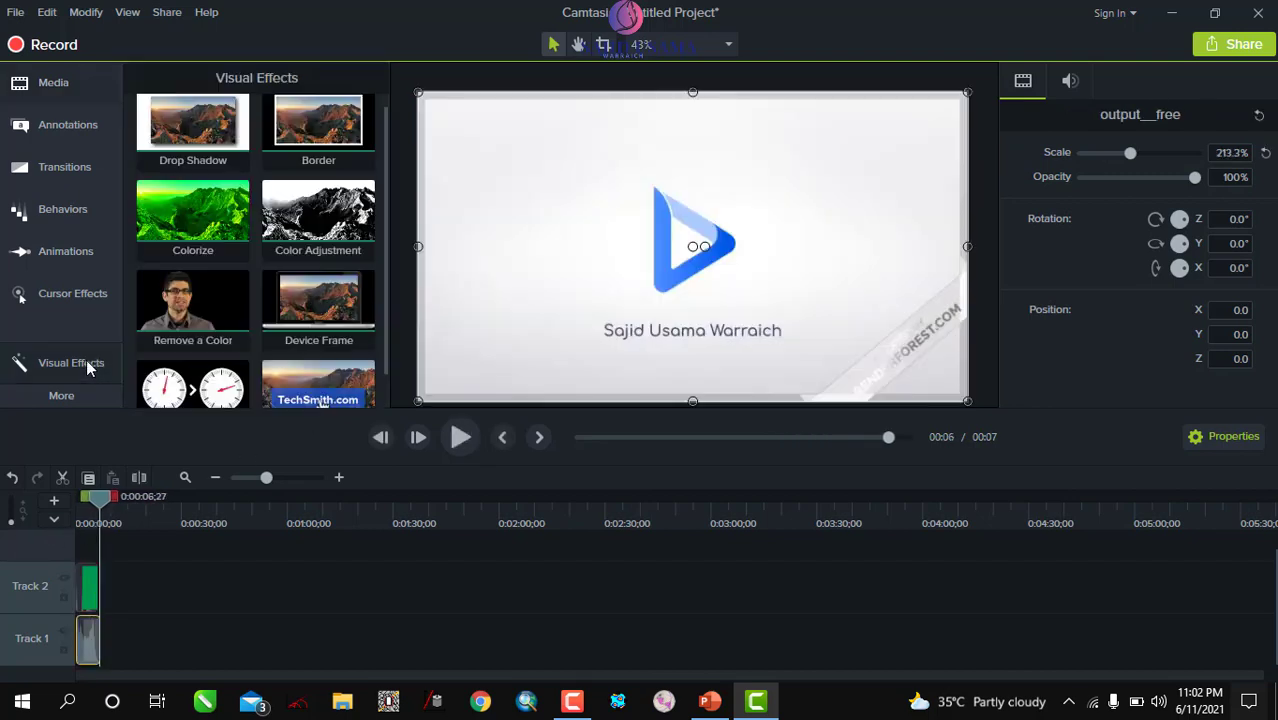
left_click_drag(214, 317, 111, 568)
mouse_move(192, 297)
left_mouse_down()
mouse_move(175, 375)
mouse_move(223, 303)
mouse_move(204, 304)
left_mouse_up()
left_click_drag(100, 507, 87, 511)
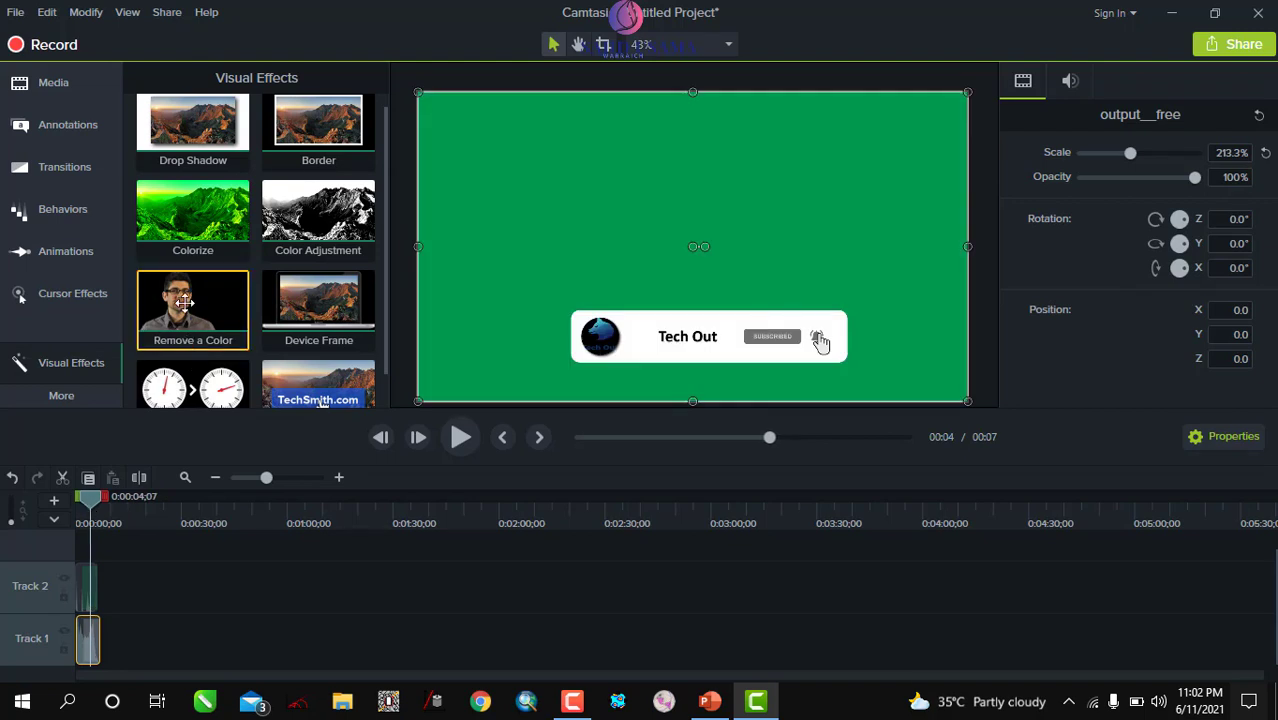
left_click_drag(185, 310, 93, 598)
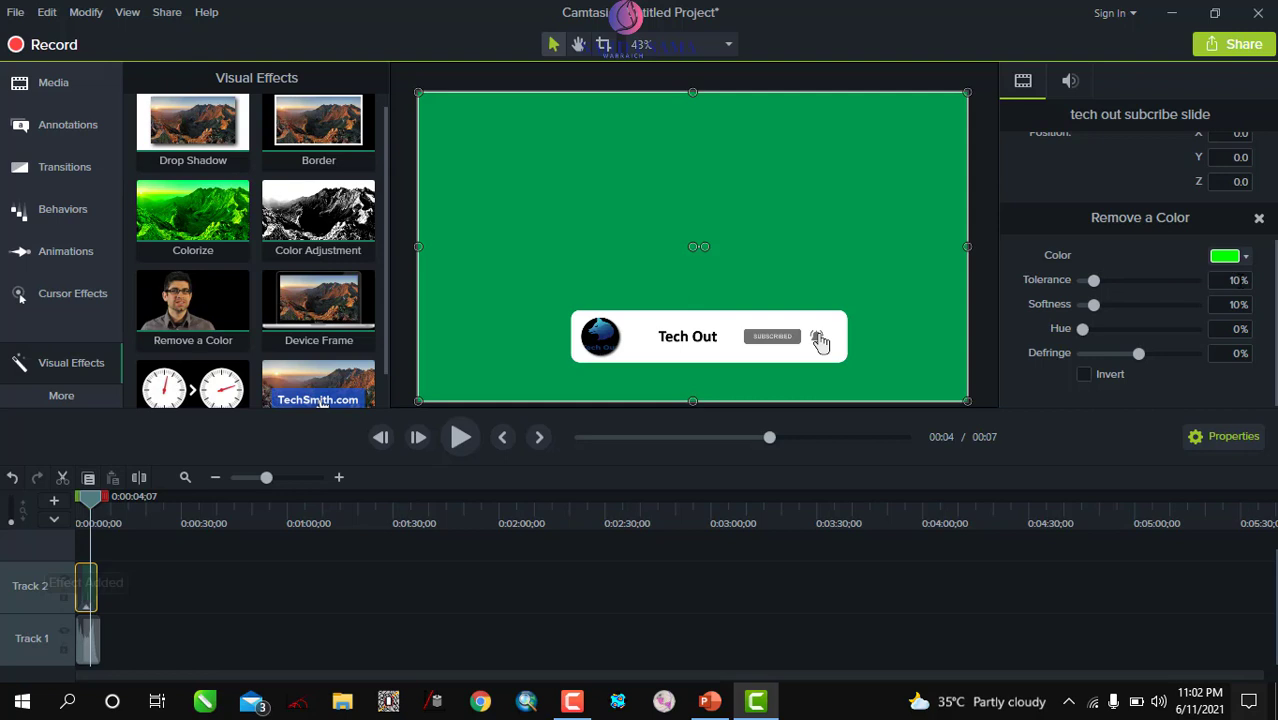
Step: Set the Remove a Color tolerance of the subscribe clip to 70%
key("BackSpace")
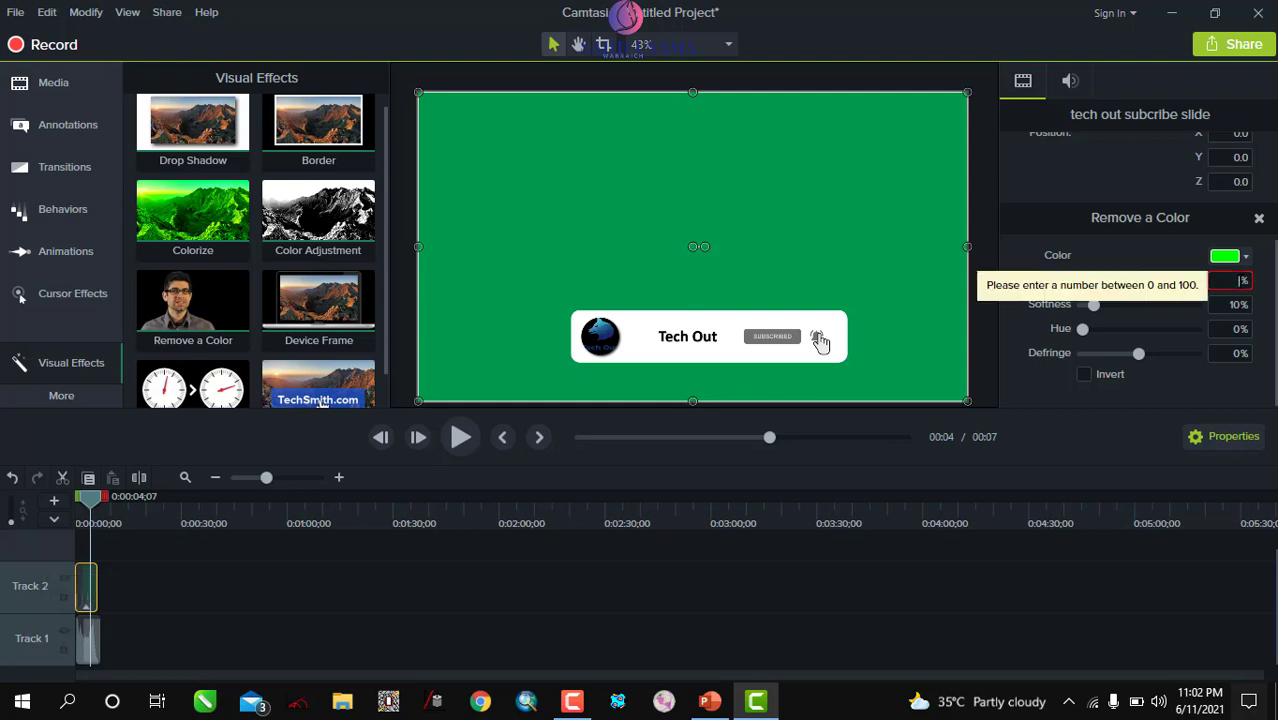
type("70")
key("Return")
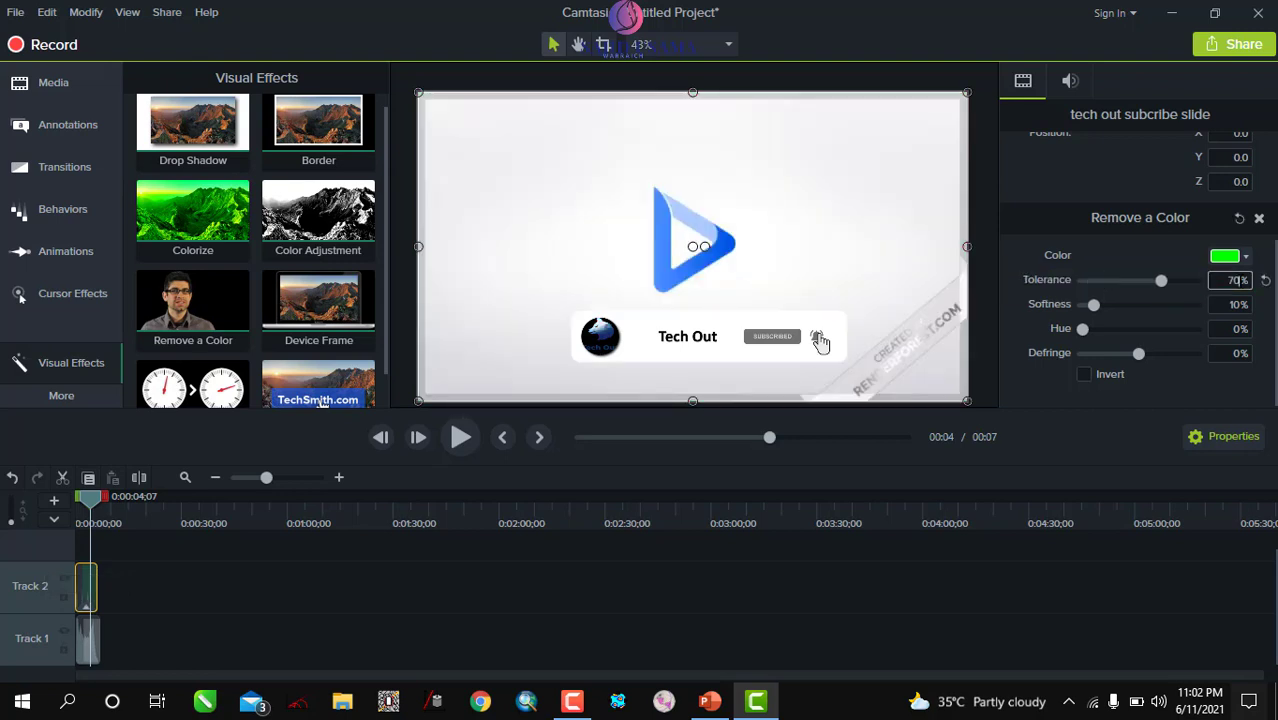
Step: Play the timeline from the start to check the subscribe animation over the intro, pausing at about 3 seconds
left_click(459, 439)
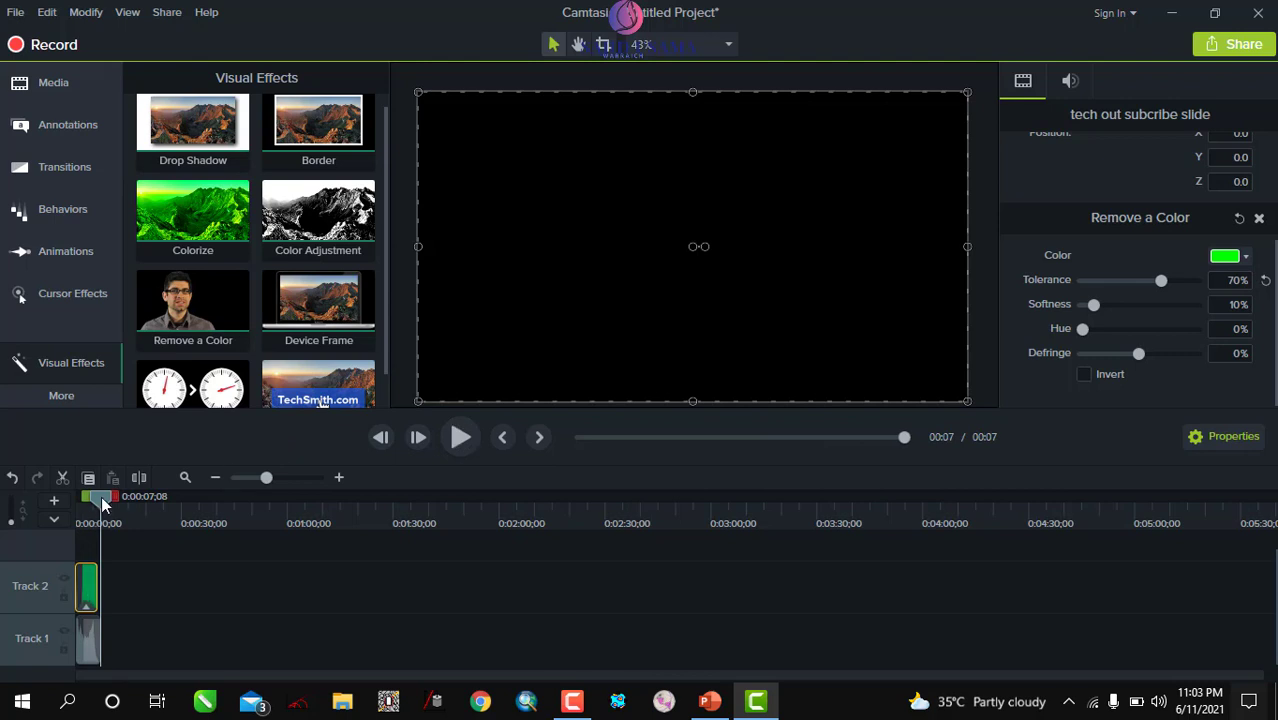
left_click_drag(101, 503, 78, 497)
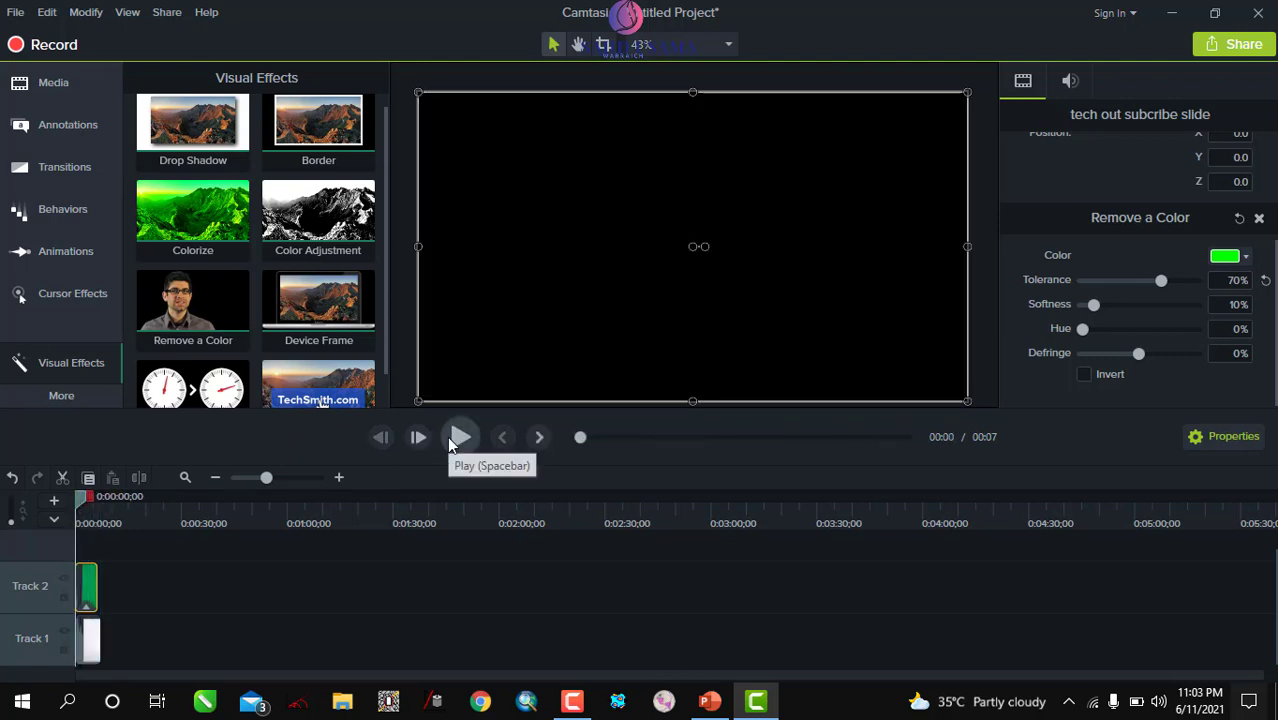
left_click(450, 441)
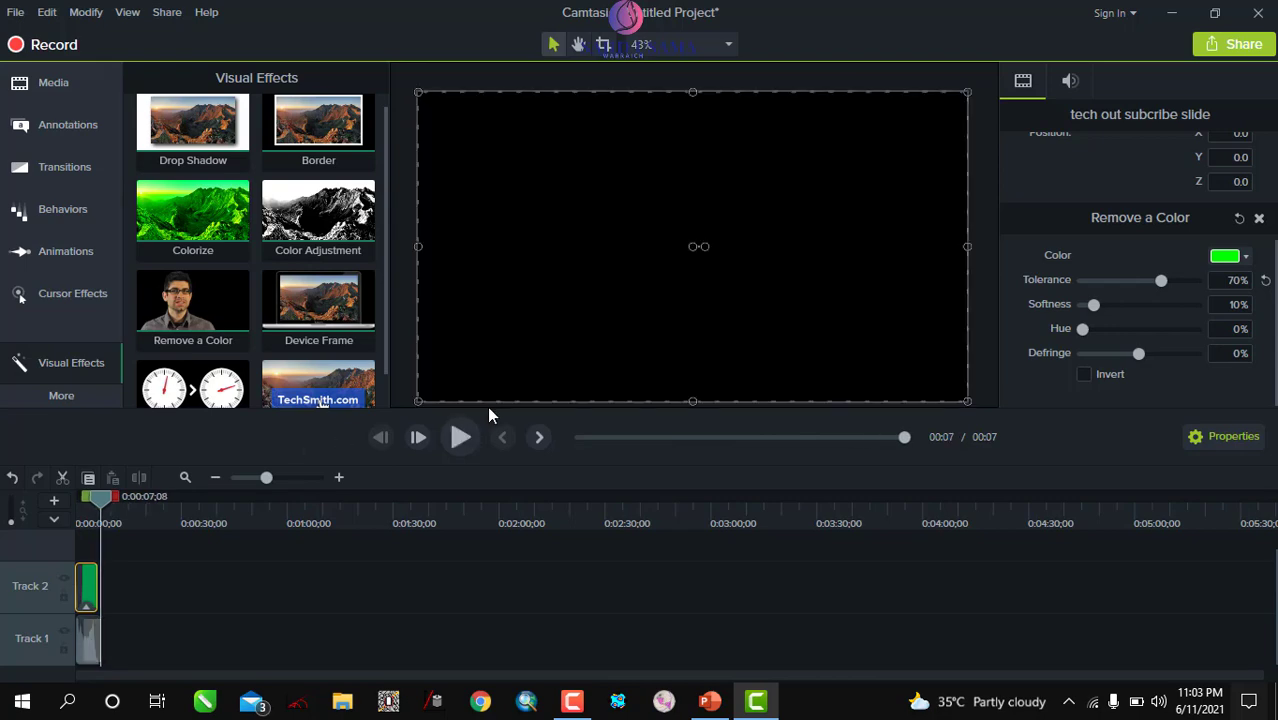
left_click(462, 446)
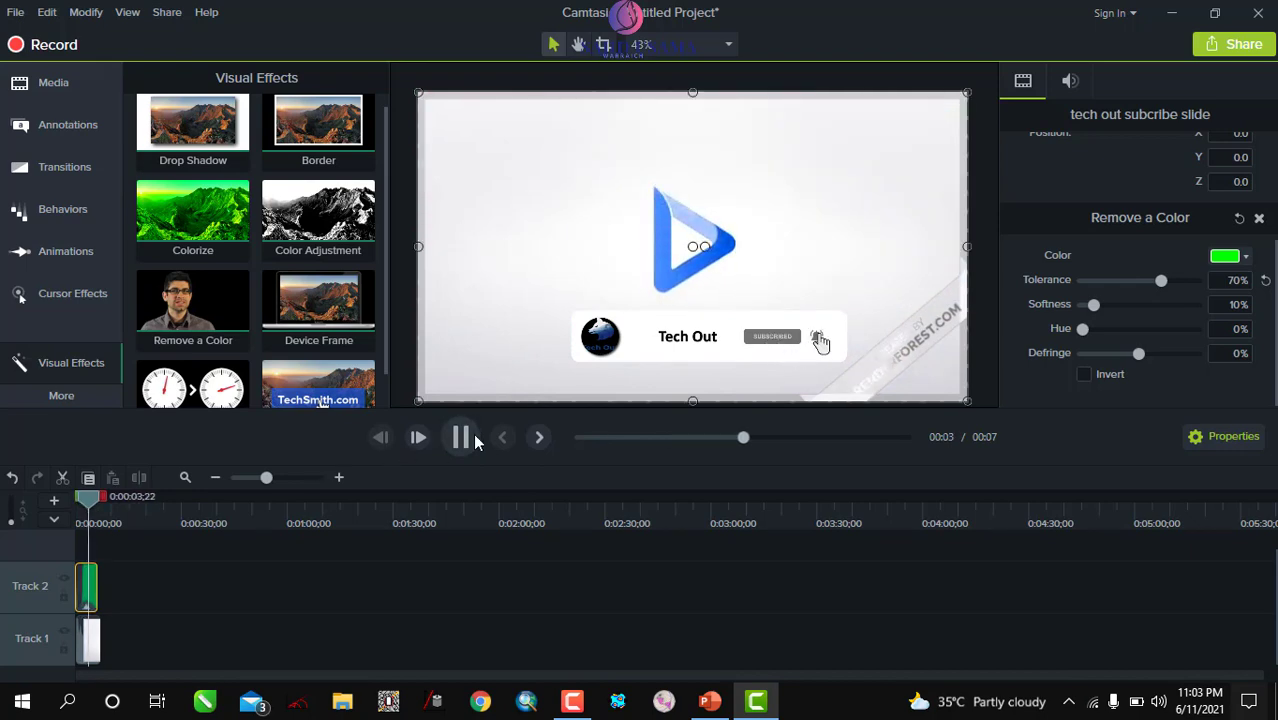
left_click(470, 439)
Step: Import Ramadan Mubarik.mp4 from the Desktop folder into the media bin
left_click(60, 91)
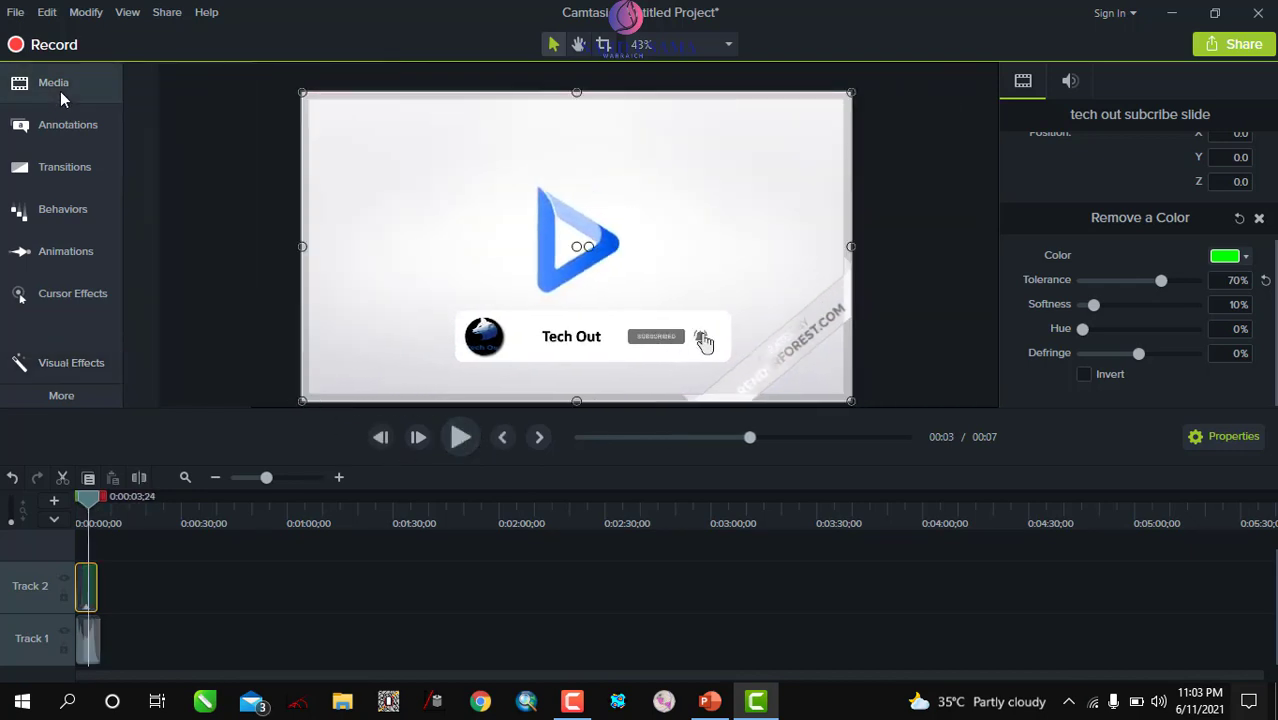
left_click(15, 90)
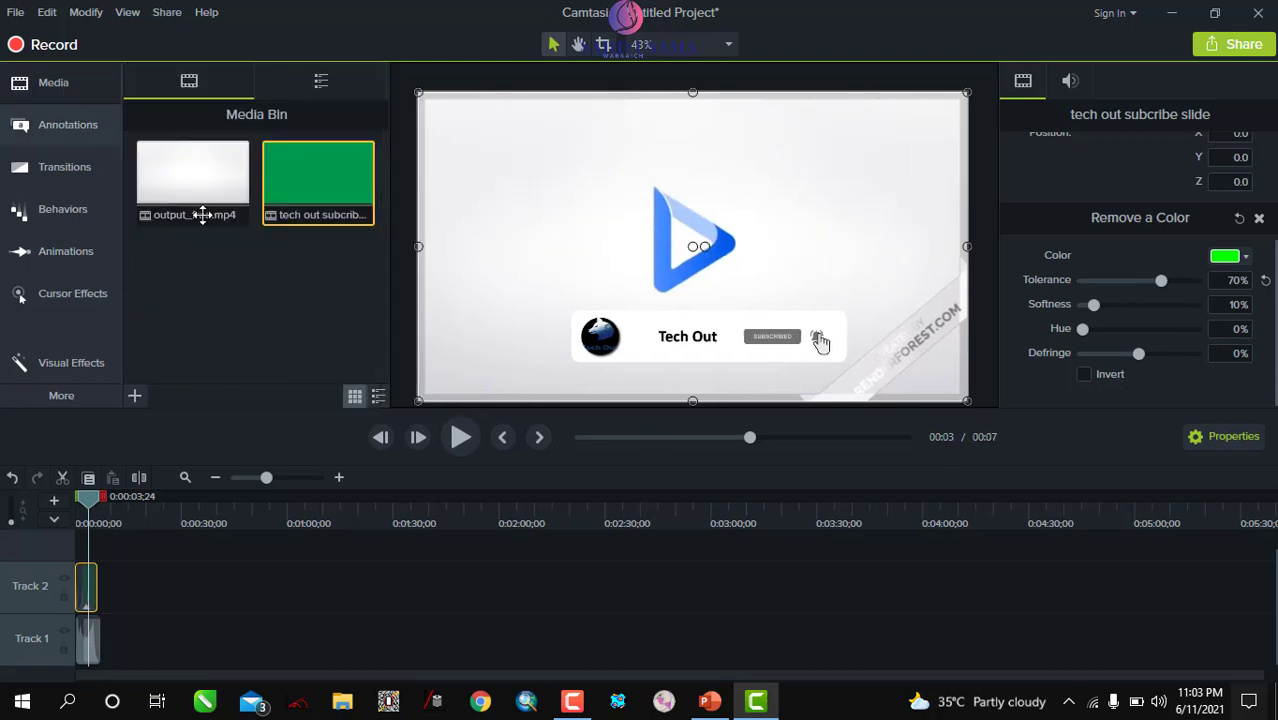
left_click(134, 395)
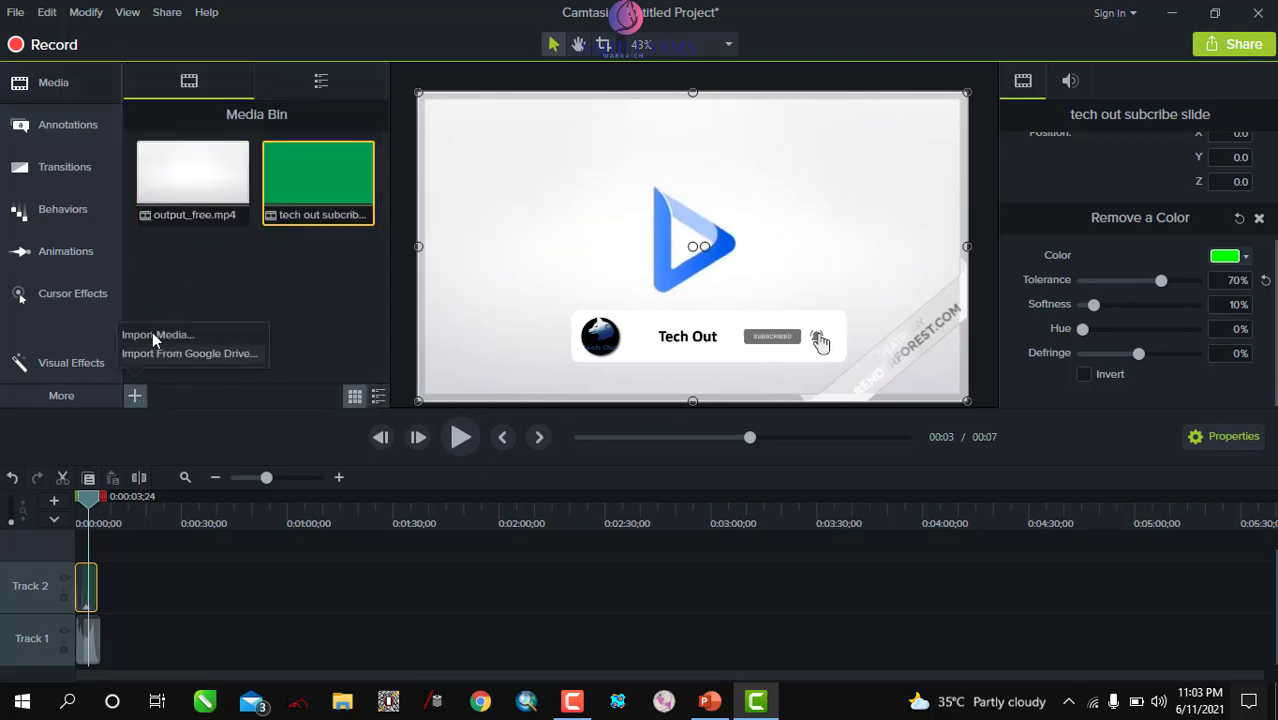
left_click(153, 332)
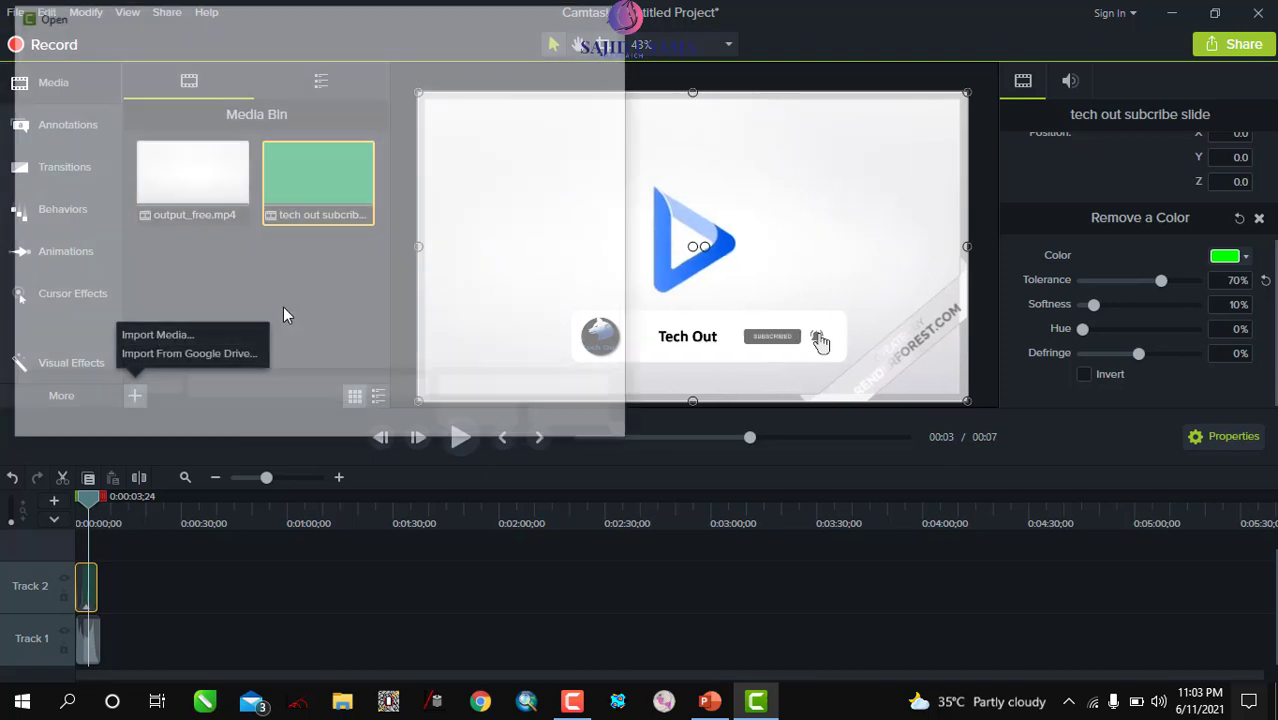
scroll(588, 215, "down", 1)
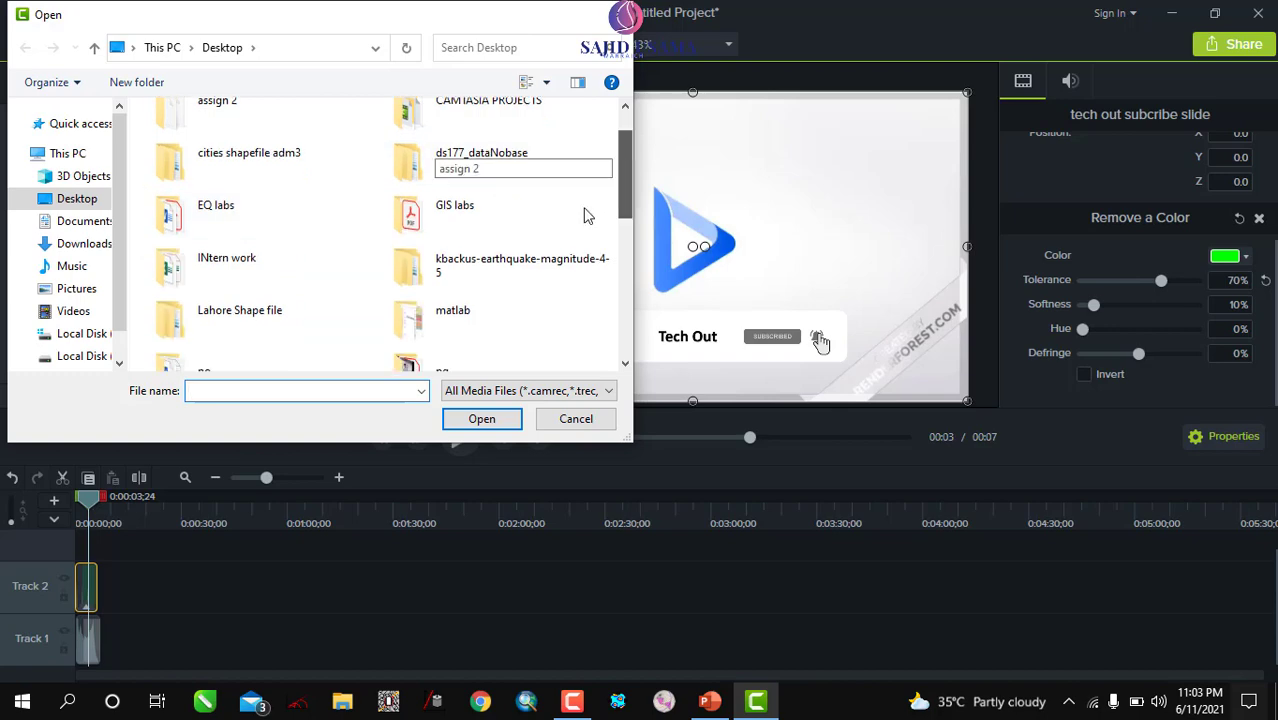
scroll(512, 290, "down", 3)
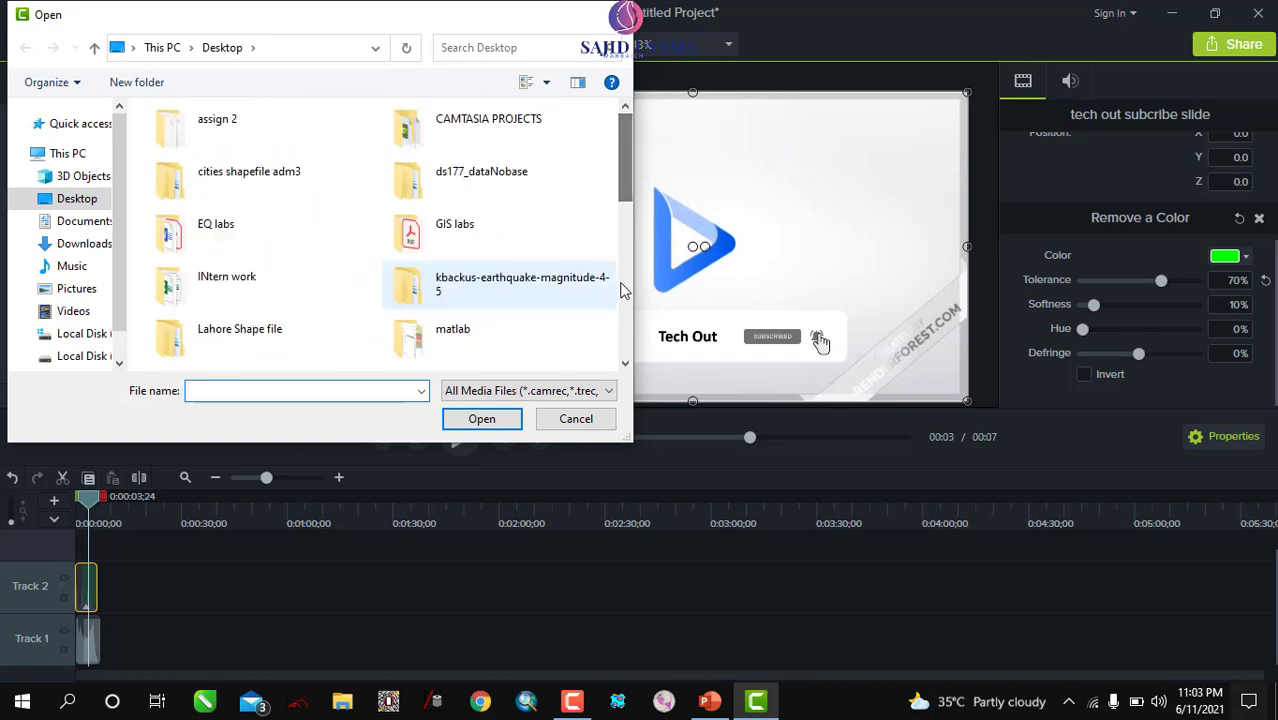
left_click_drag(625, 195, 630, 348)
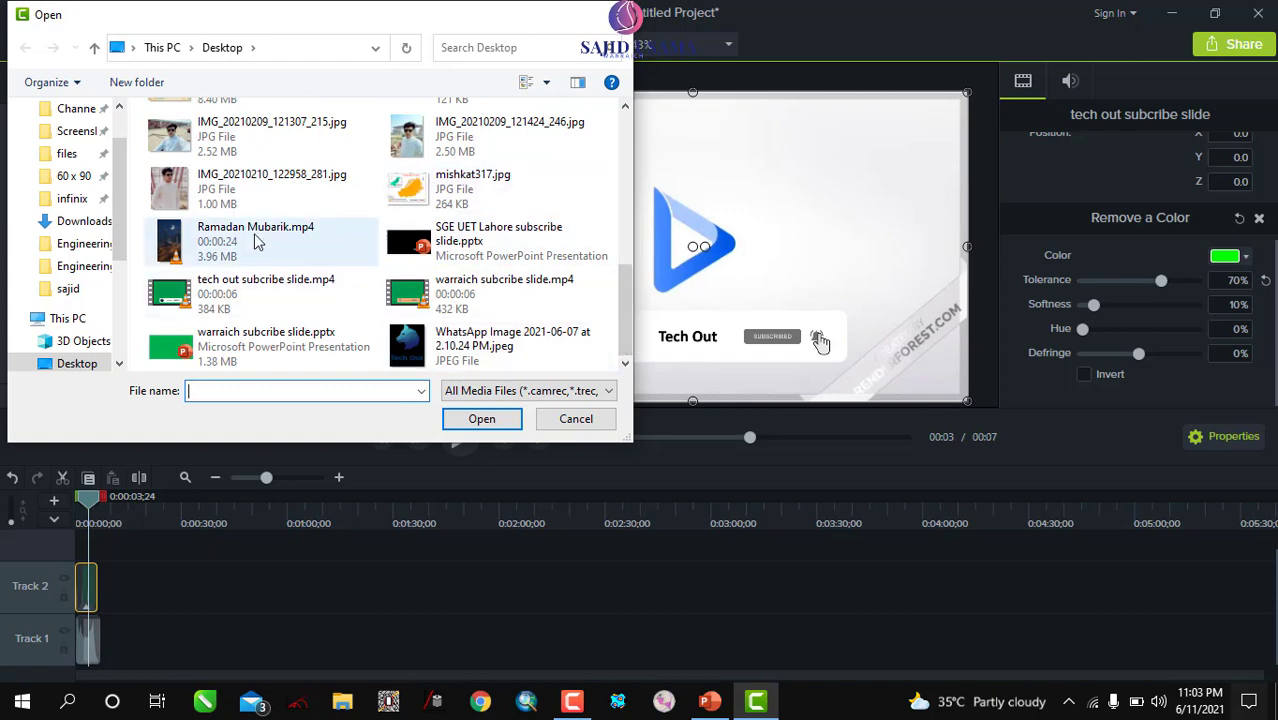
left_click(256, 242)
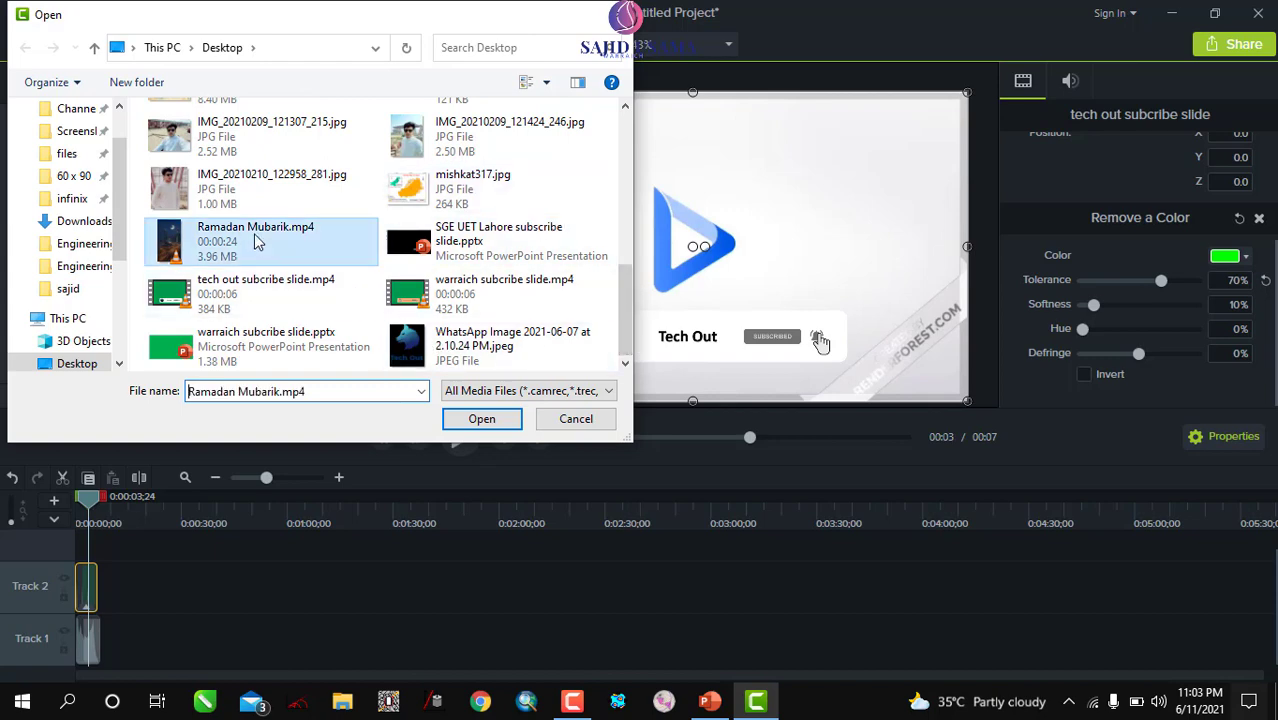
left_click(479, 424)
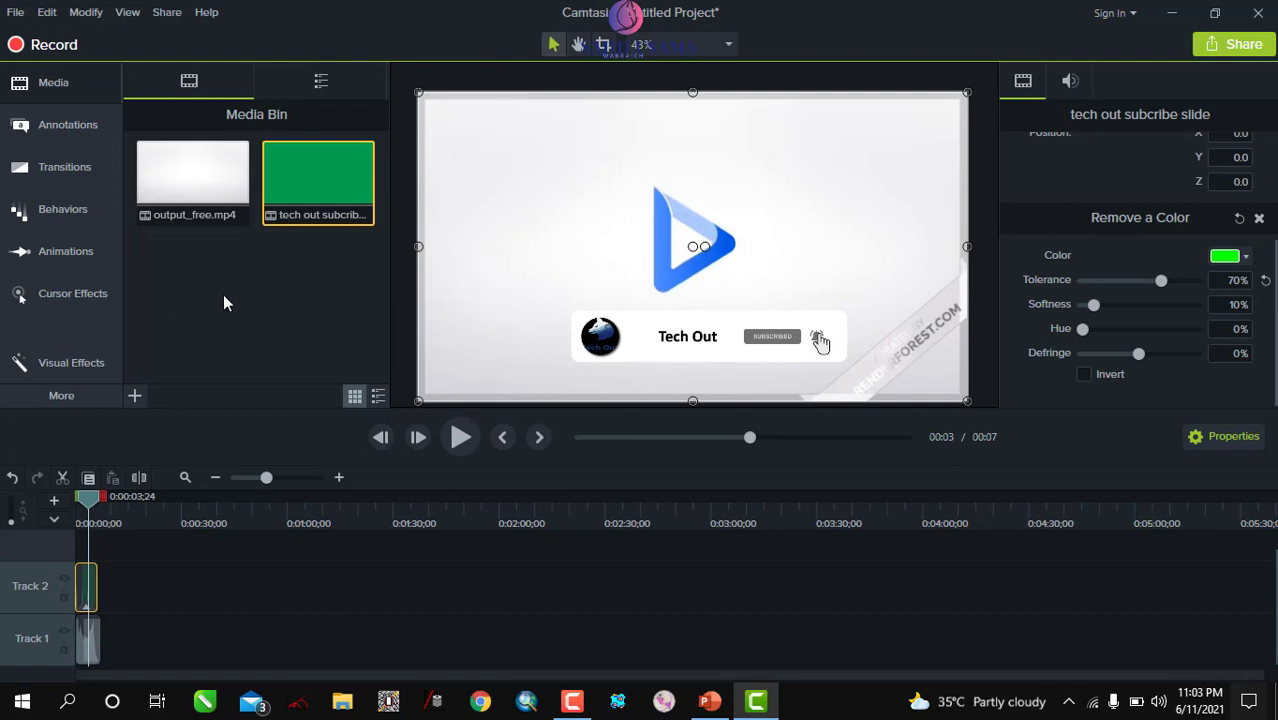
Step: Place the Ramadan Mubarik clip on Track 1 directly after the output_free clip
left_click_drag(200, 263, 125, 625)
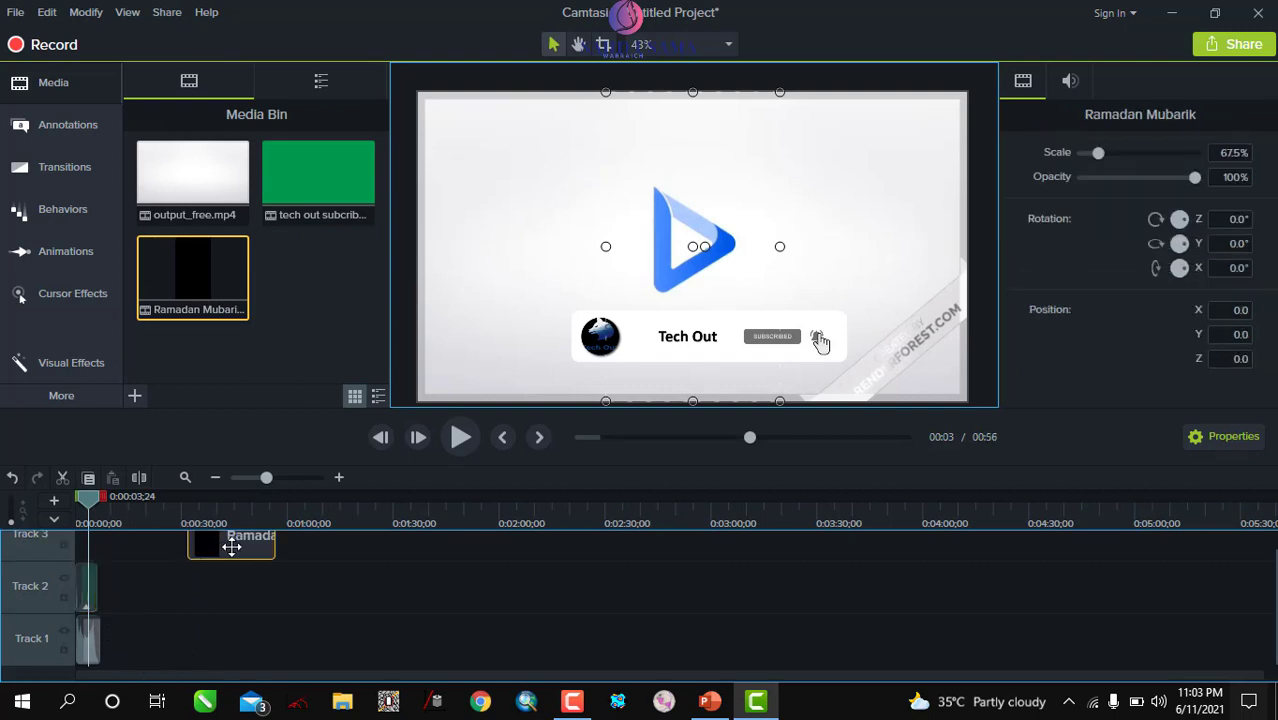
left_click_drag(228, 546, 228, 557)
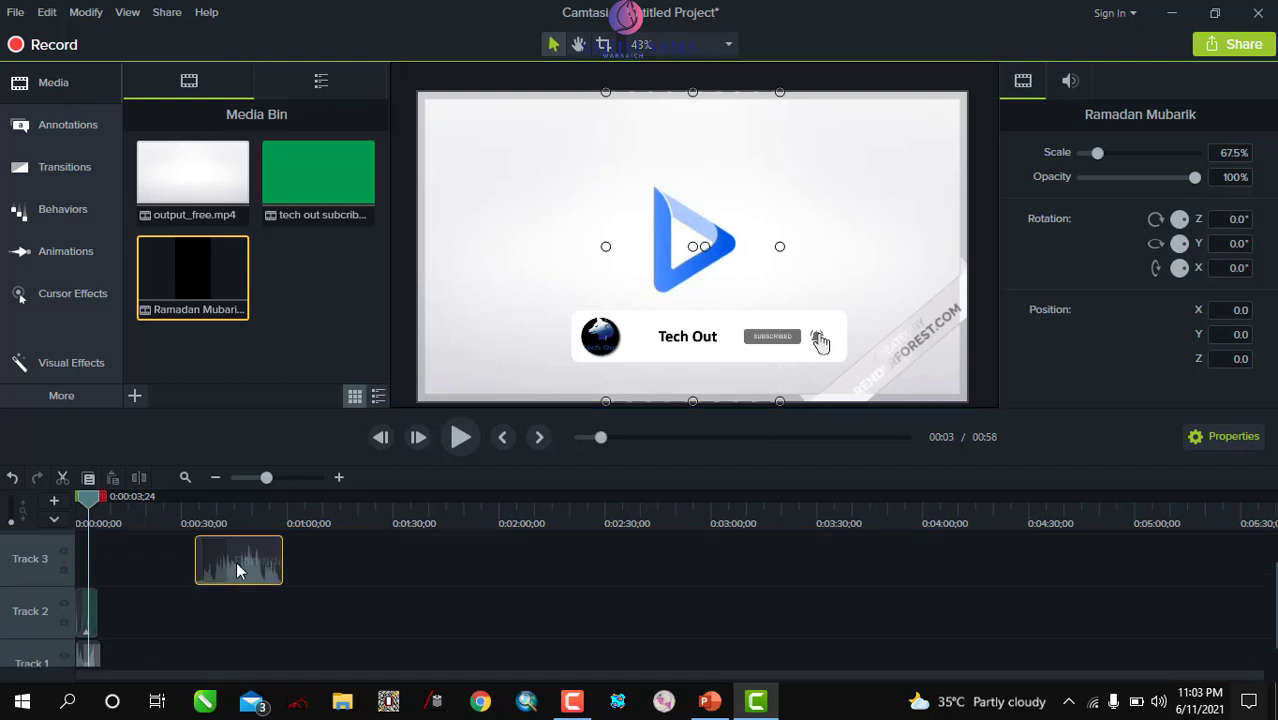
mouse_move(242, 566)
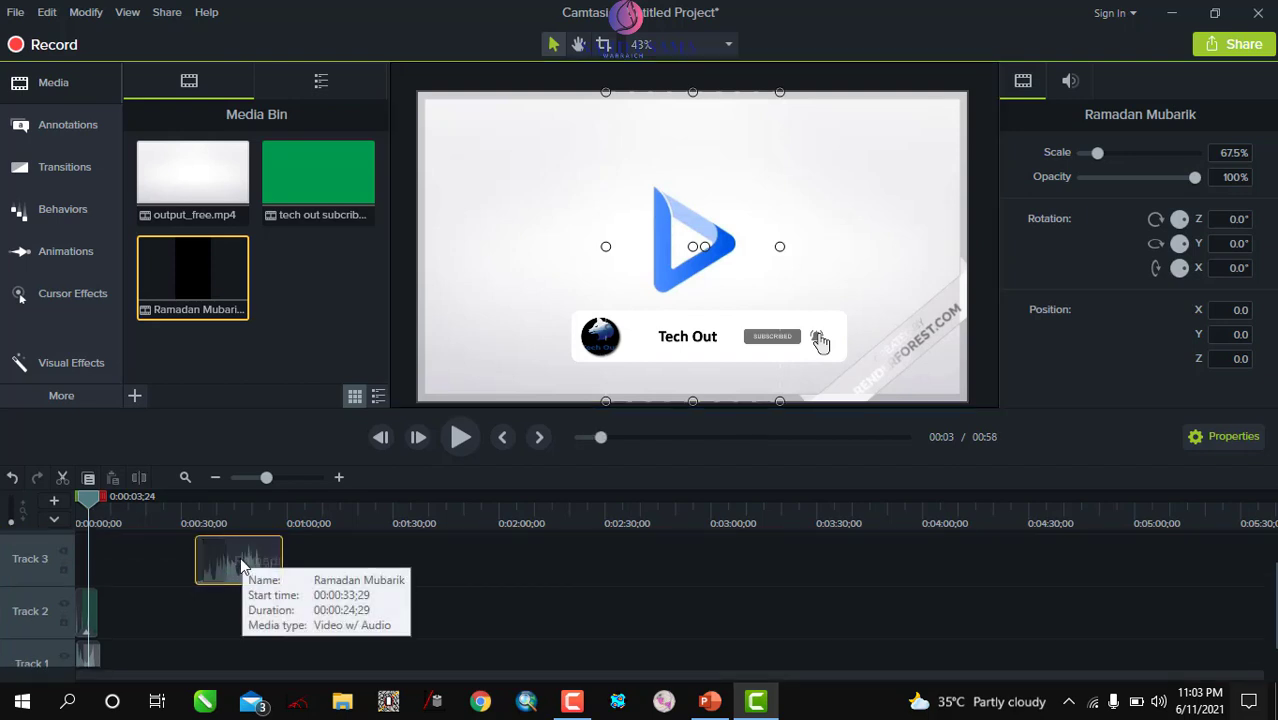
left_click_drag(238, 570, 131, 661)
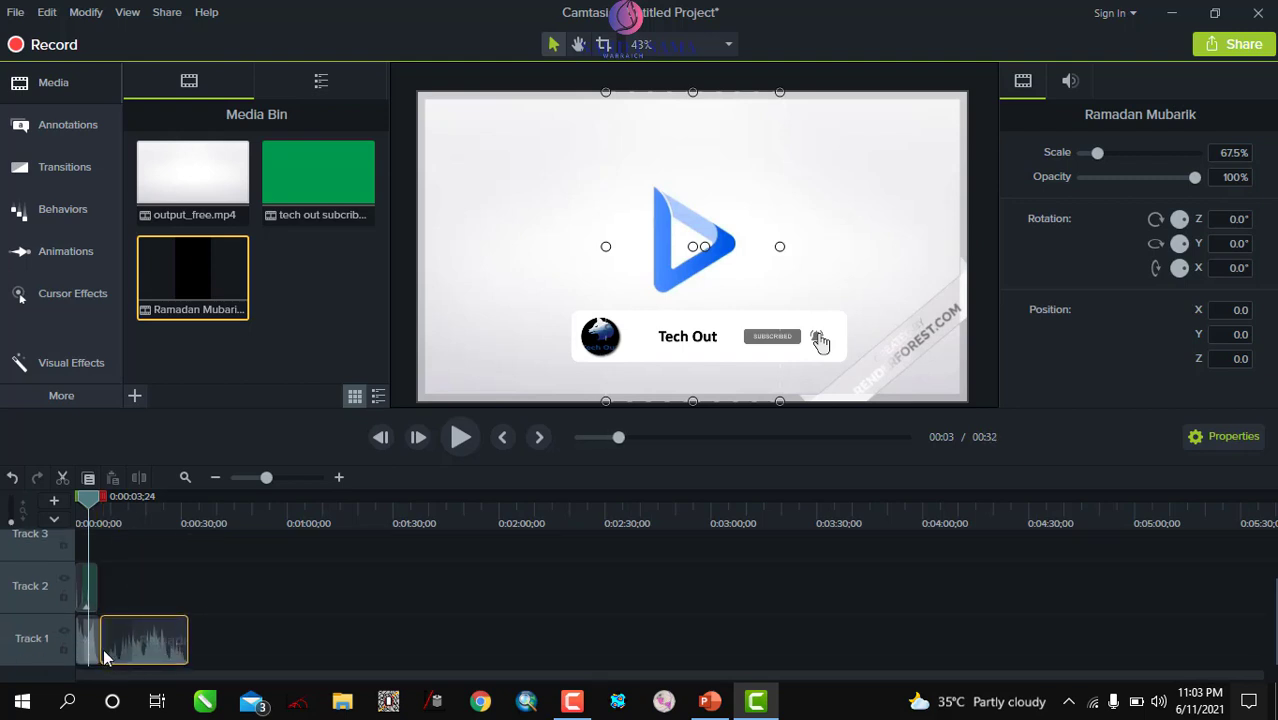
Step: Delete the output_free clip from Track 1 and move the Ramadan Mubarik clip to start at 0:00
left_click(88, 643)
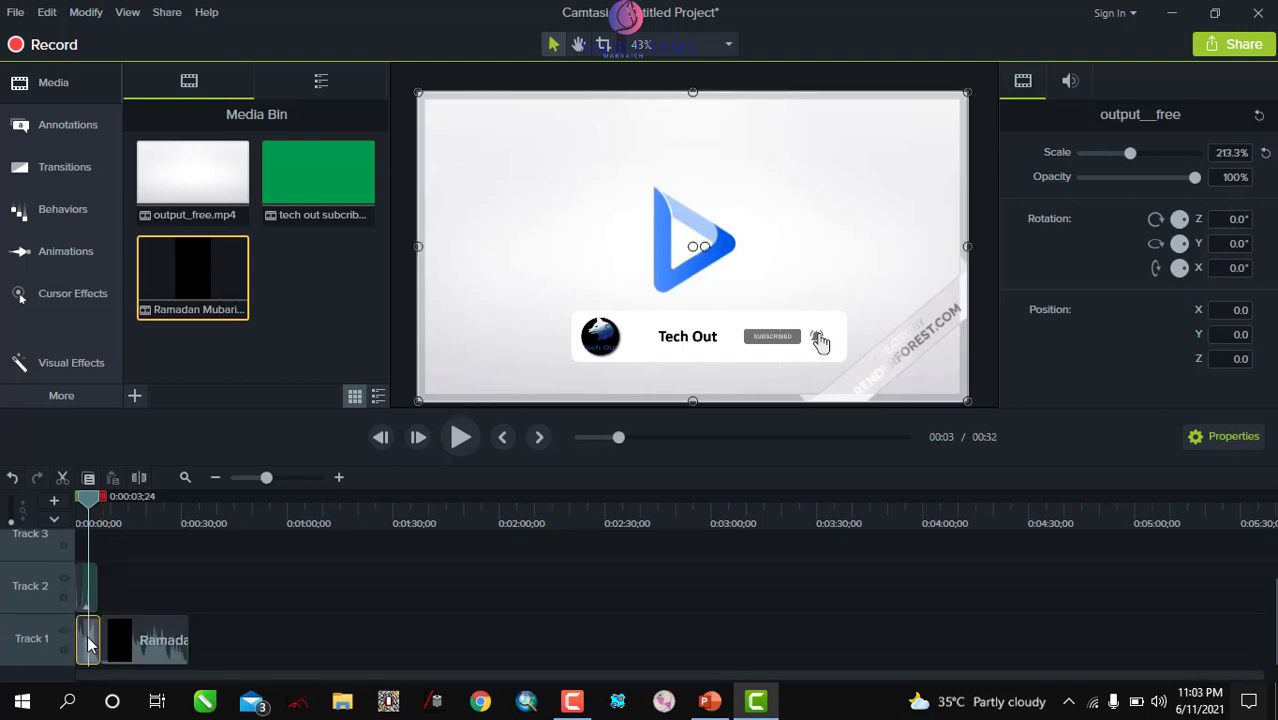
key("Delete")
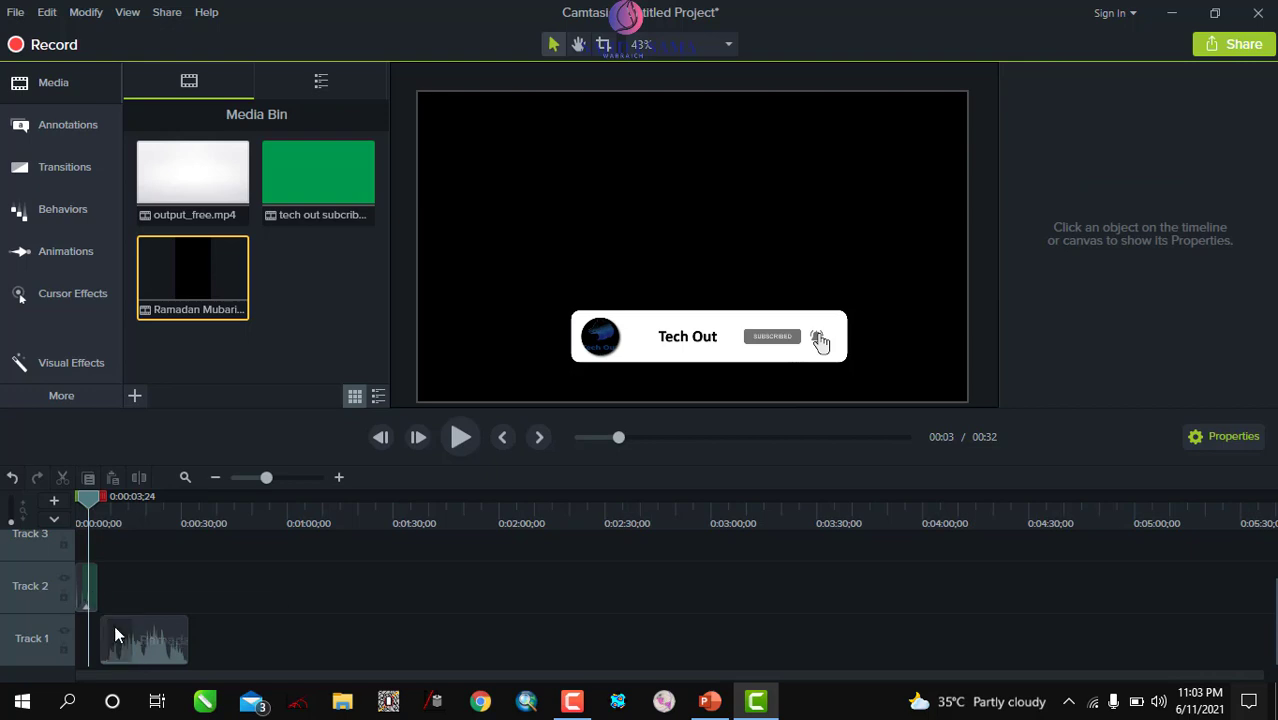
left_click_drag(114, 627, 85, 633)
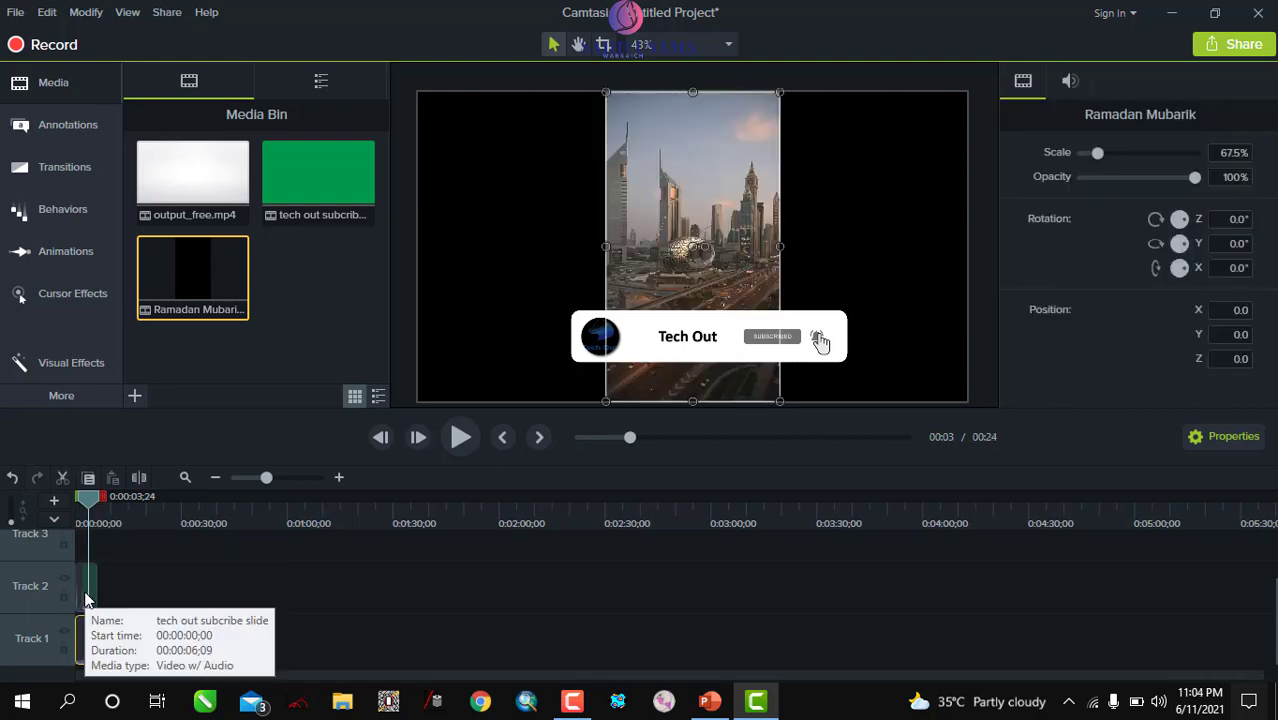
Step: Shift the subscribe clip on Track 2 slightly later and play the timeline from the start, pausing at about 14 seconds
left_click(87, 599)
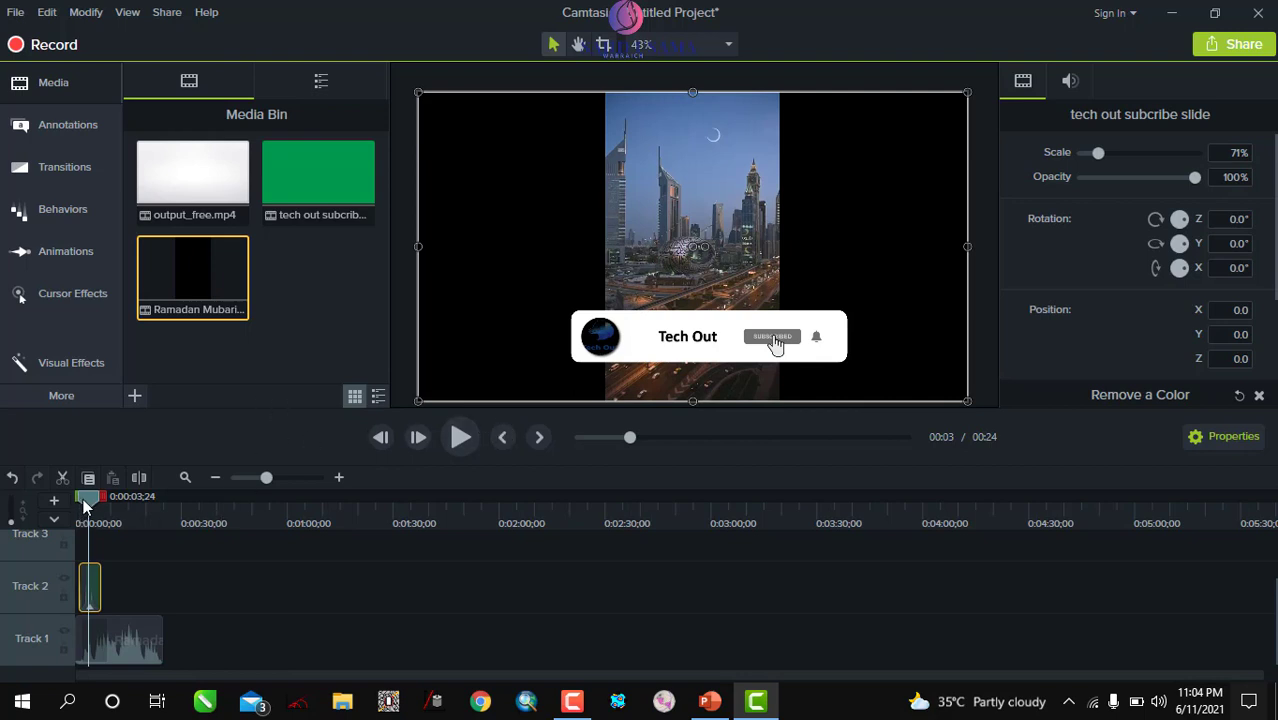
left_click_drag(83, 498, 72, 498)
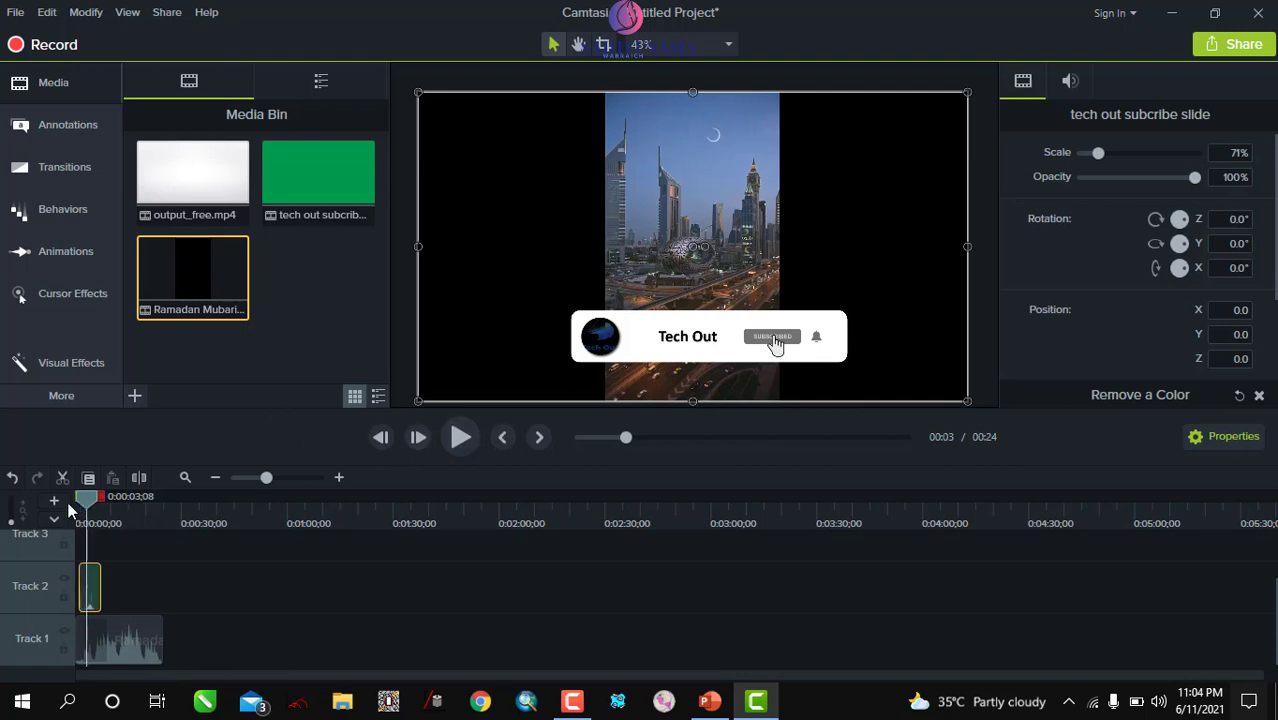
left_click(461, 436)
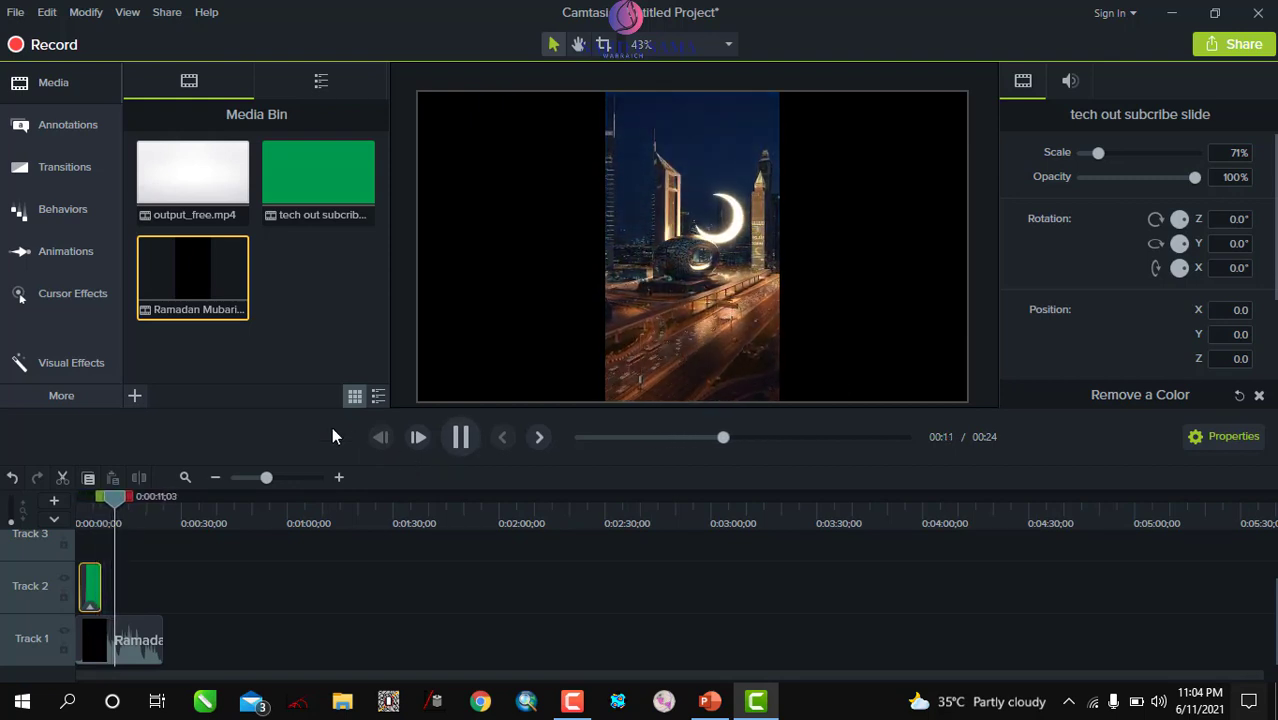
left_click(466, 439)
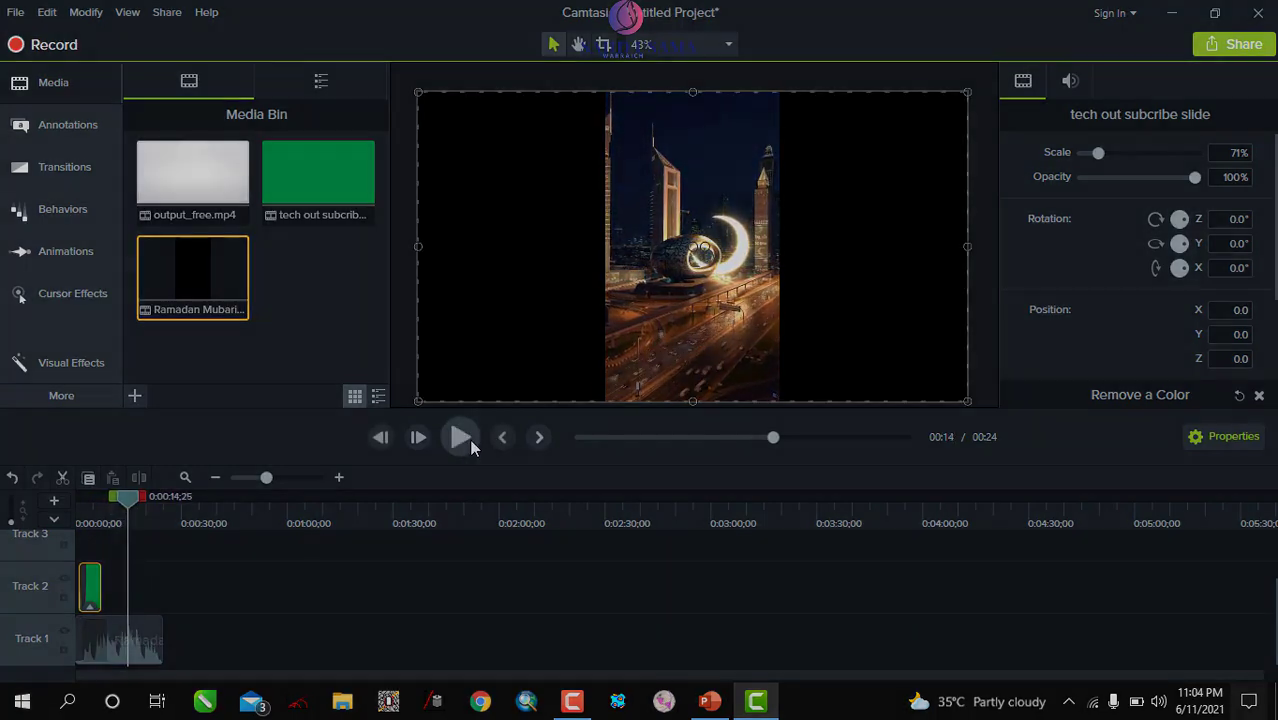